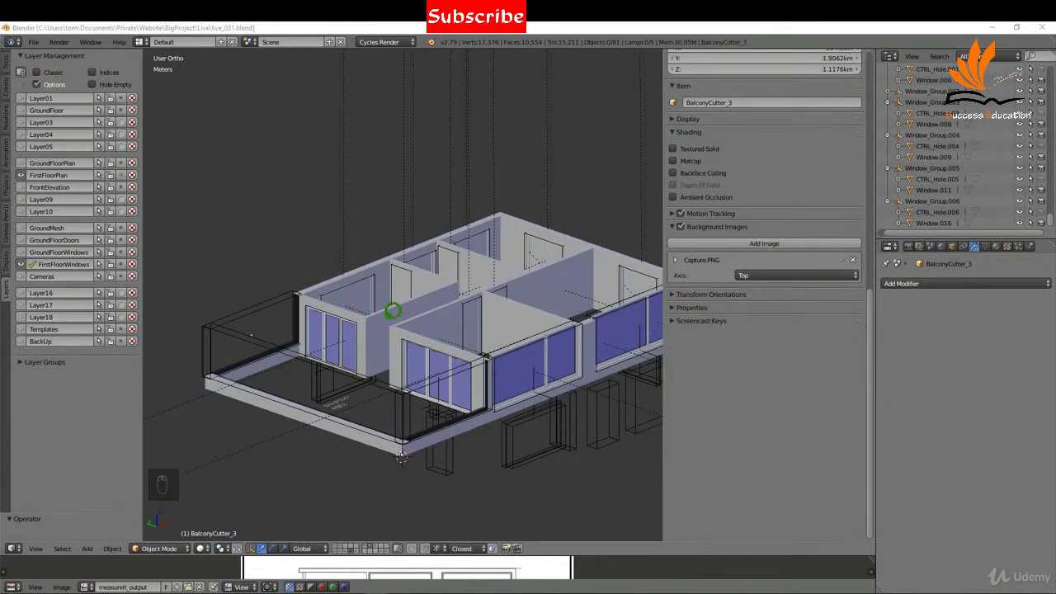
Rename the Layer03 layer to FirstFloor.
{"action": "right_click", "coordinate": [402, 308]}
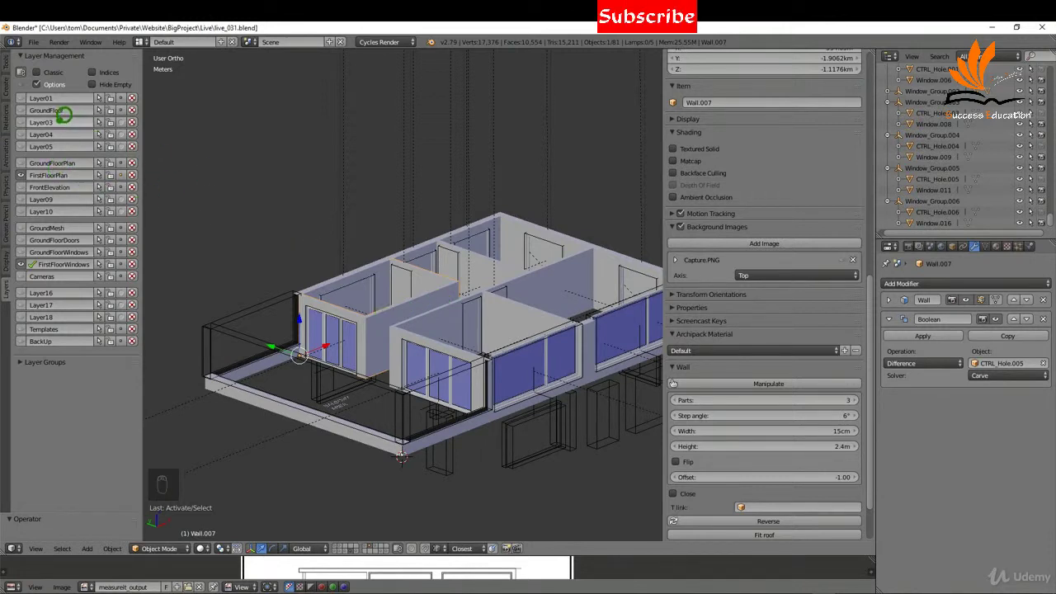
{"action": "double_click", "coordinate": [60, 121]}
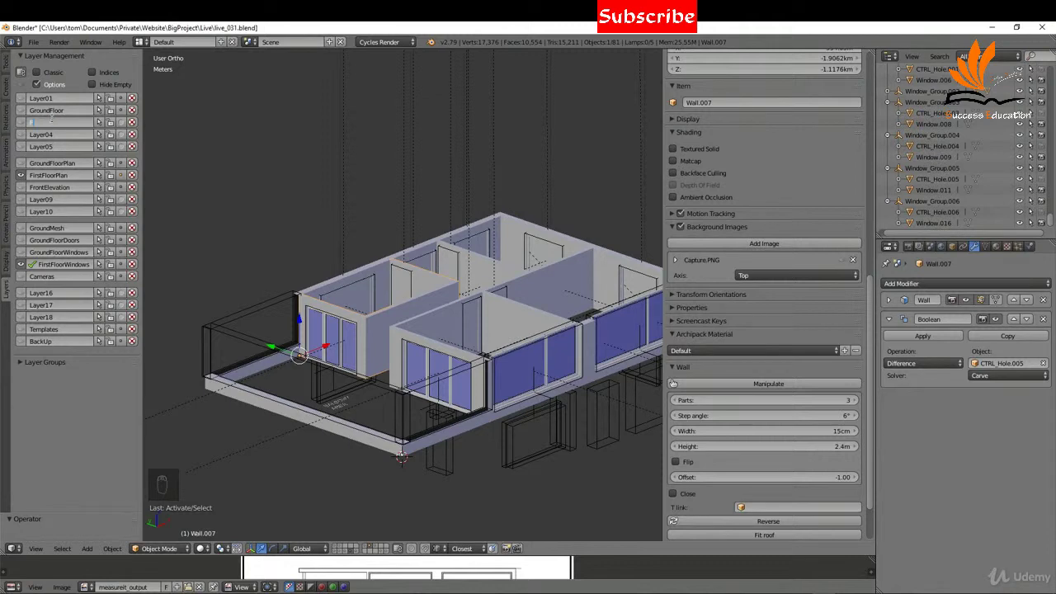
{"action": "type", "text": "FirstFloor"}
{"action": "key", "text": "Return"}
View the model from the front in wireframe shading and hide the FirstFloorWindows layer.
{"action": "key", "text": "KP_1"}
{"action": "key", "text": "z"}
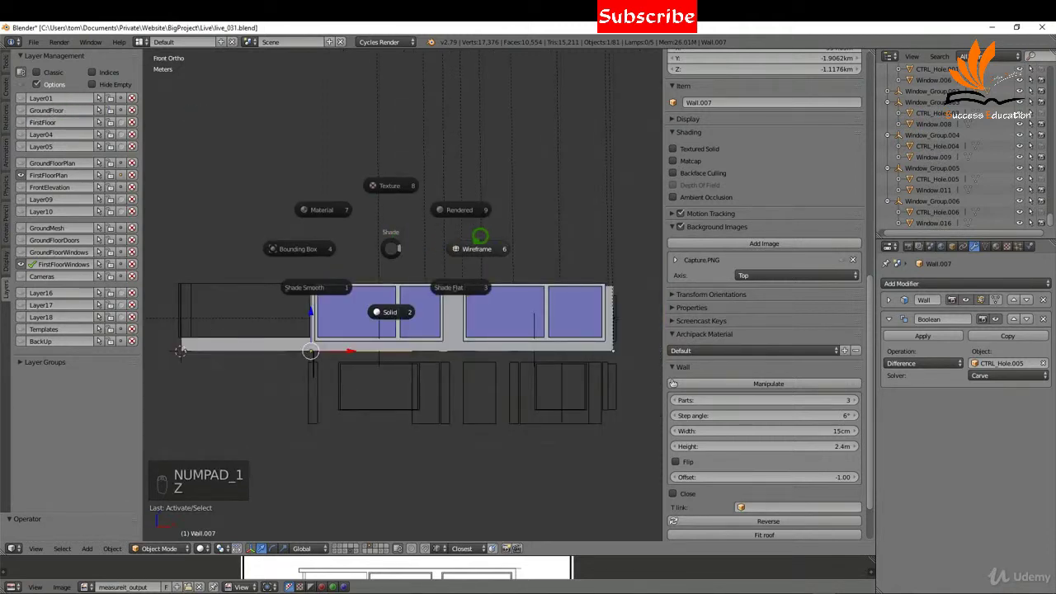
{"action": "left_click", "coordinate": [480, 237]}
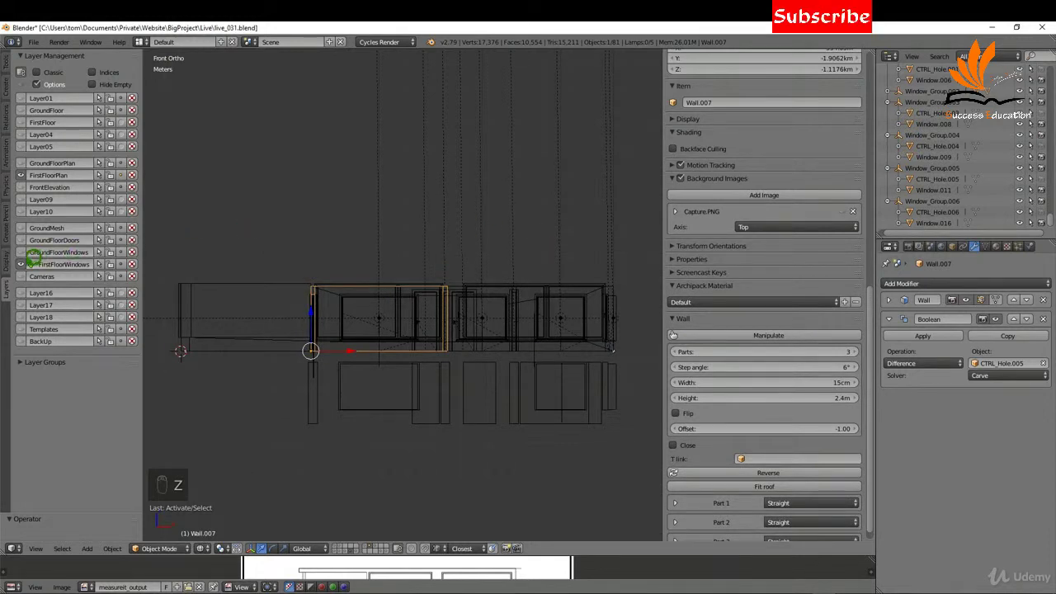
{"action": "left_click", "coordinate": [23, 263]}
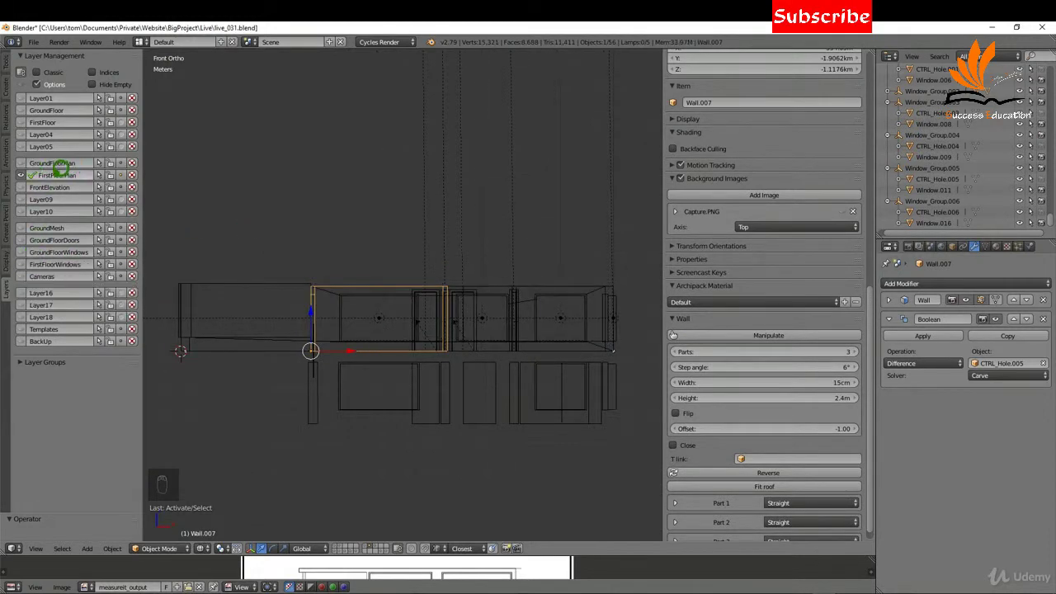
Select all the first-floor walls and their attached objects, move them to the FirstFloor layer, and restore solid shading.
{"action": "key", "text": "a"}
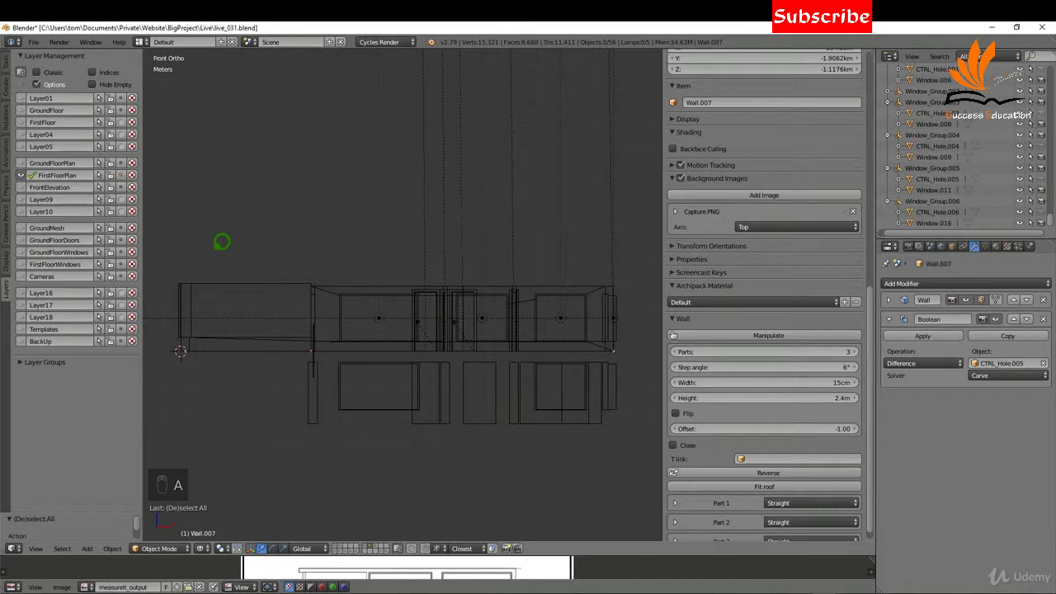
{"action": "key", "text": "b"}
{"action": "left_click_drag", "start_coordinate": [163, 261], "coordinate": [624, 333]}
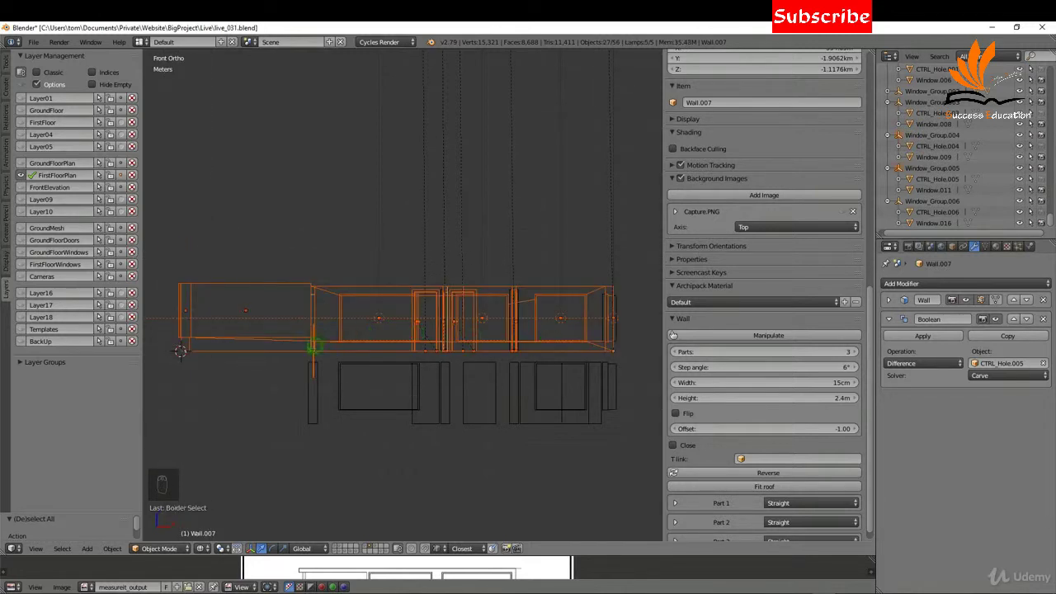
{"action": "middle_click_drag", "start_coordinate": [314, 345], "coordinate": [352, 405]}
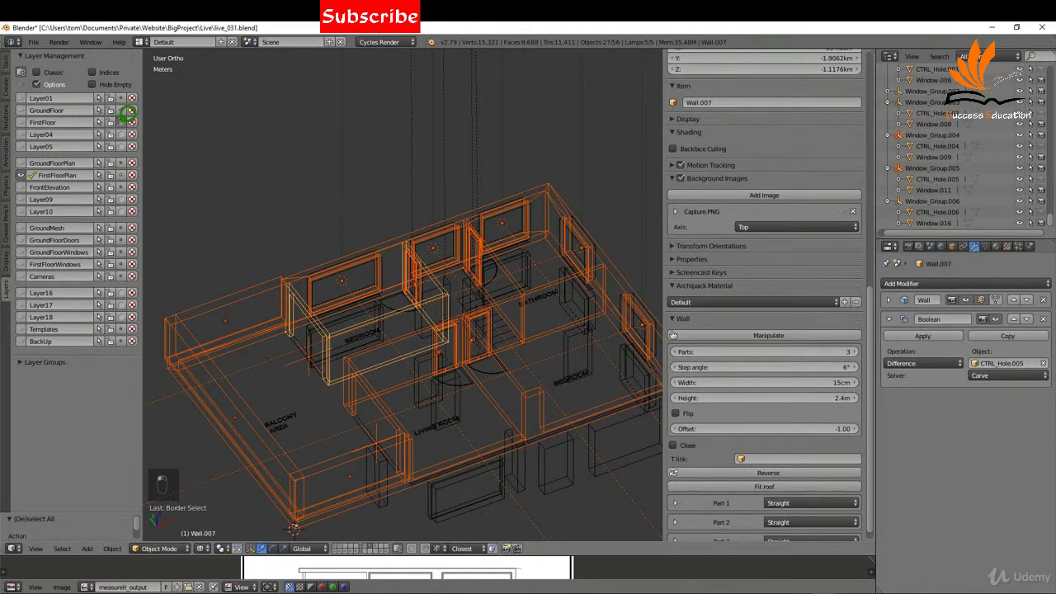
{"action": "left_click", "coordinate": [128, 113]}
{"action": "key", "text": "z"}
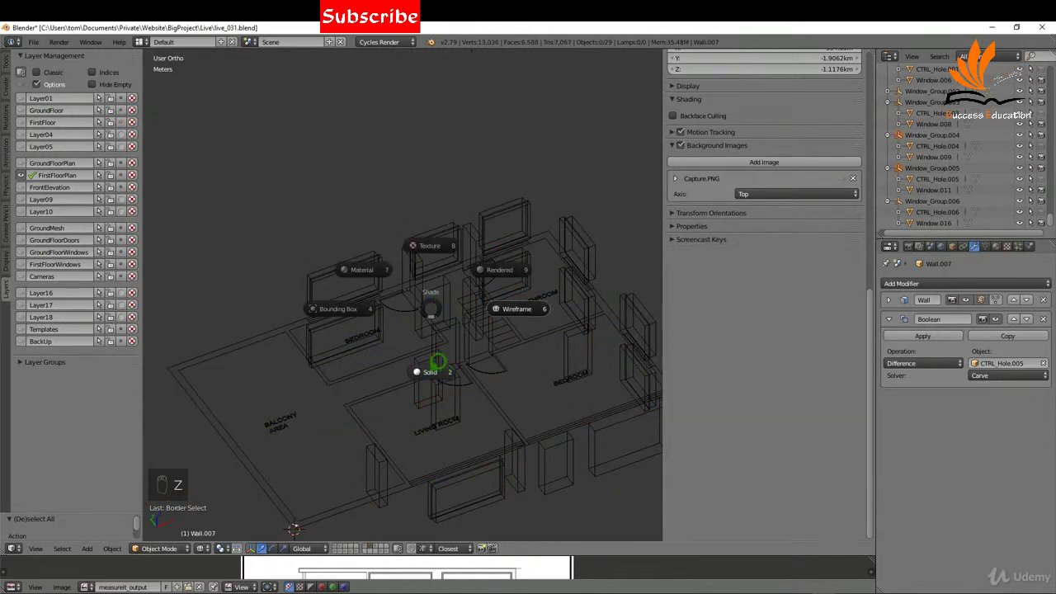
{"action": "left_click", "coordinate": [437, 361]}
{"action": "middle_click_drag", "start_coordinate": [450, 396], "coordinate": [557, 297]}
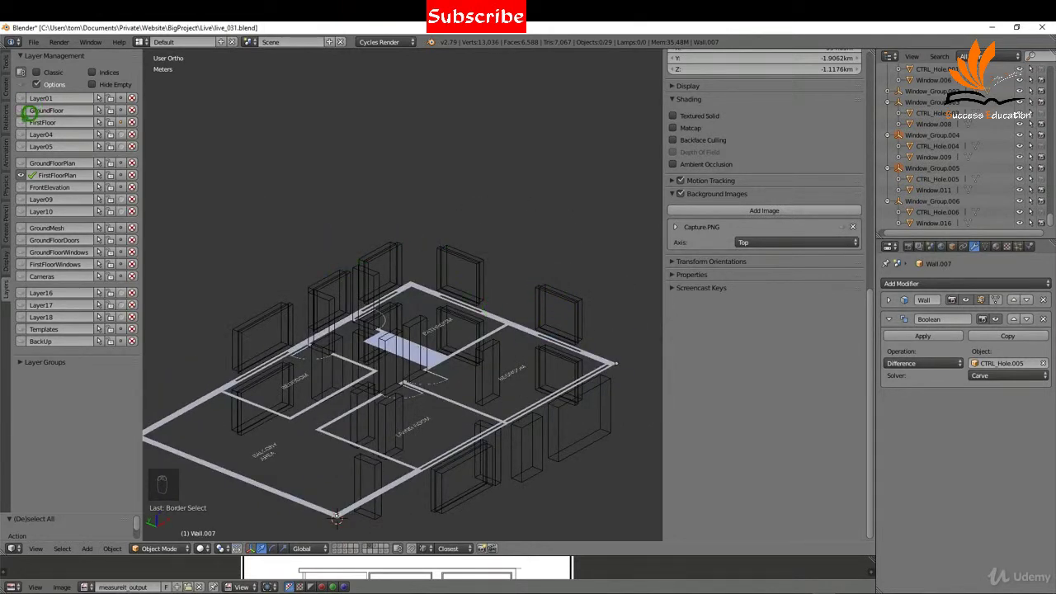
Show only the FirstFloor layer and move the five window portals in its walls to the GroundFloorWindows layer.
{"action": "left_click", "coordinate": [35, 122]}
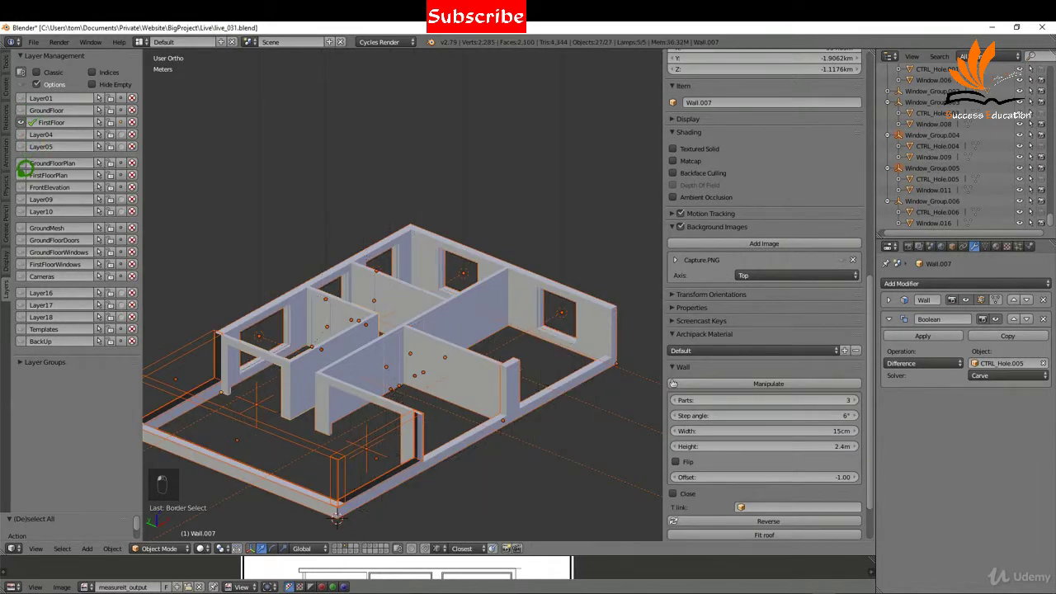
{"action": "key", "text": "a"}
{"action": "middle_click_drag", "start_coordinate": [424, 358], "coordinate": [462, 317]}
{"action": "right_click", "coordinate": [479, 223]}
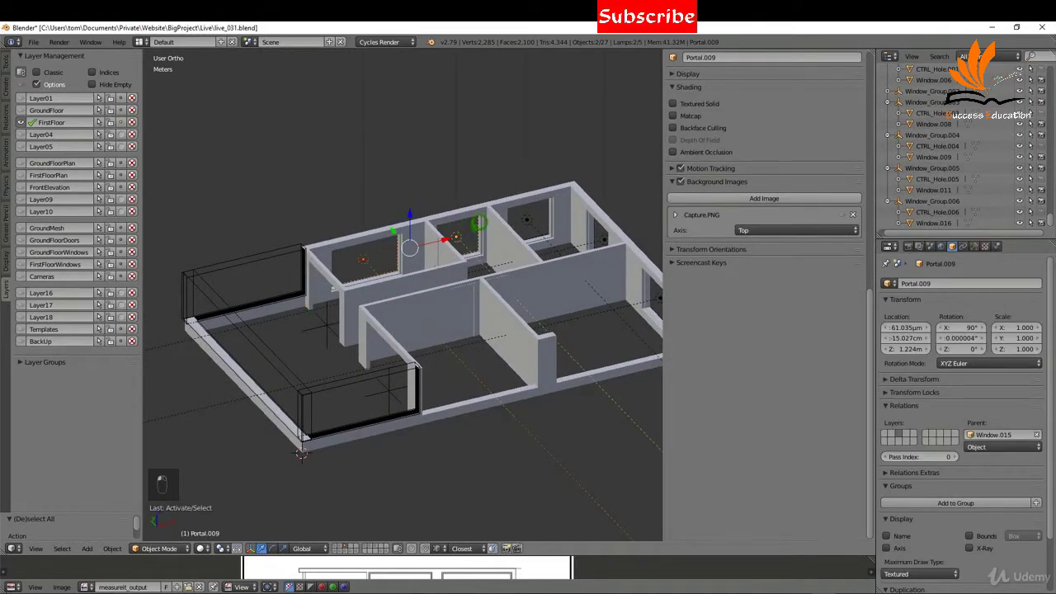
{"action": "right_click", "coordinate": [532, 216], "text": "shift"}
{"action": "right_click", "coordinate": [605, 231], "text": "shift"}
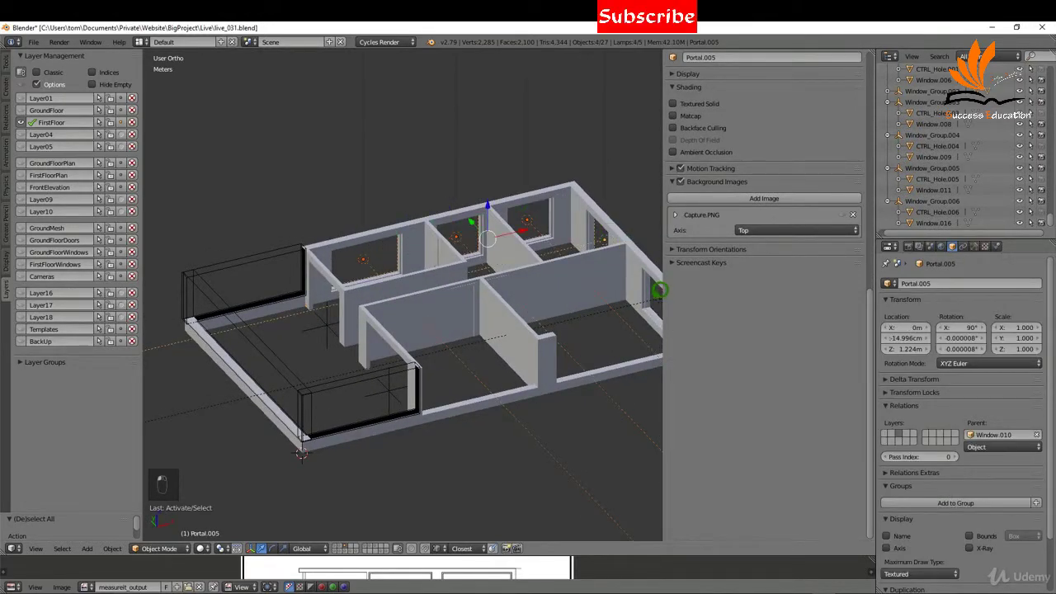
{"action": "right_click", "coordinate": [660, 290], "text": "shift"}
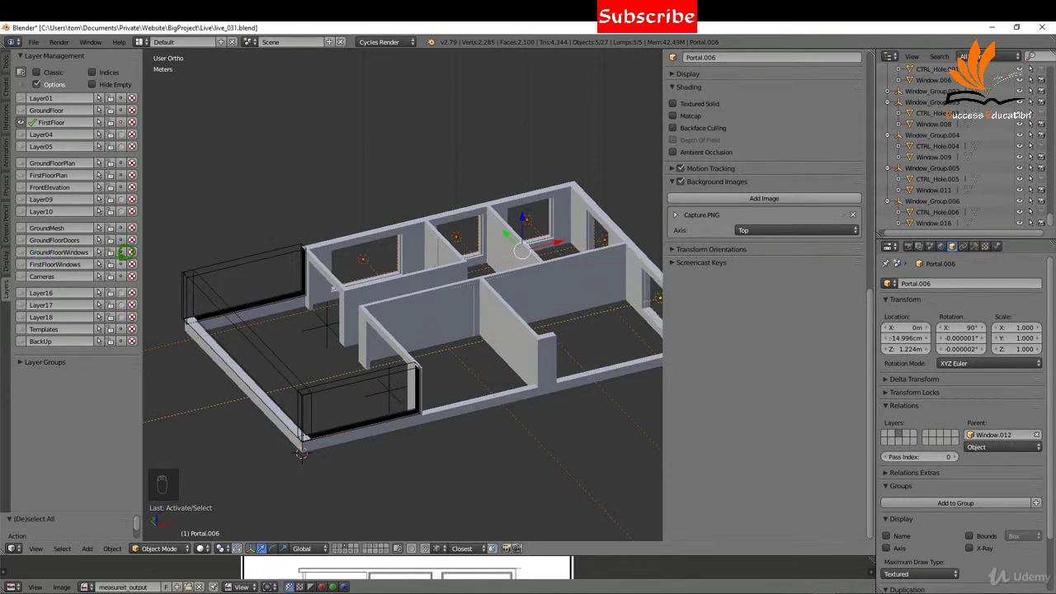
{"action": "left_click", "coordinate": [127, 254]}
Move the Window_Group.005 and Window_Group.004 empties near the balcony to the GroundFloorWindows layer.
{"action": "right_click", "coordinate": [314, 319]}
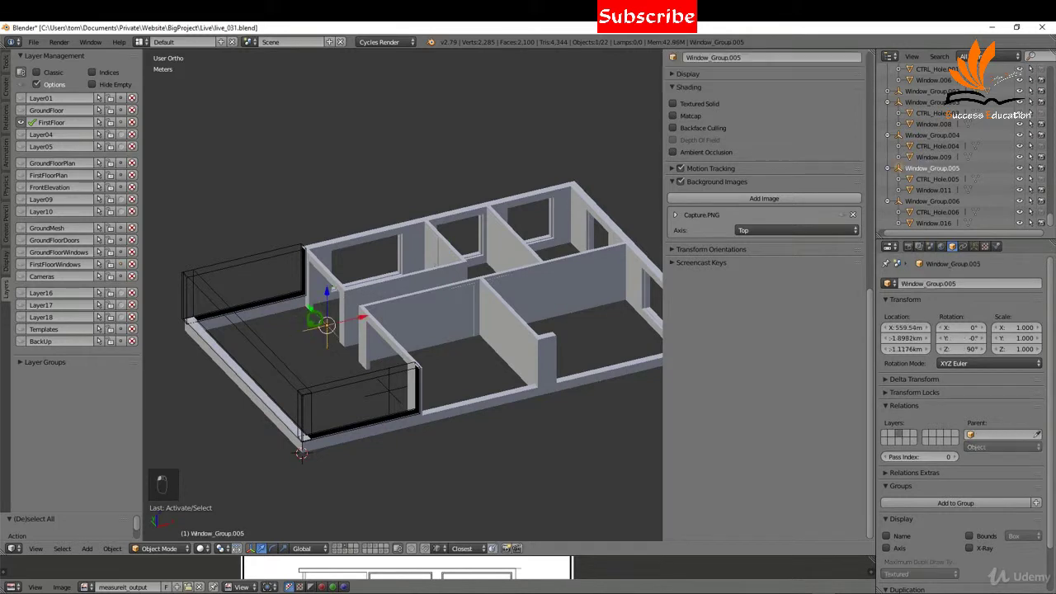
{"action": "right_click", "coordinate": [357, 355]}
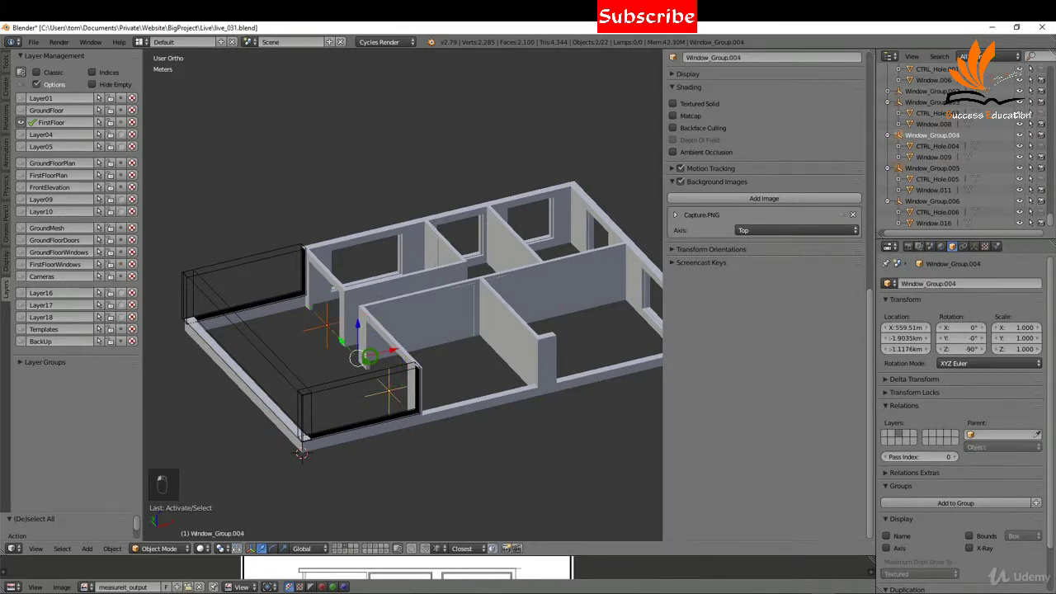
{"action": "left_click", "coordinate": [121, 252]}
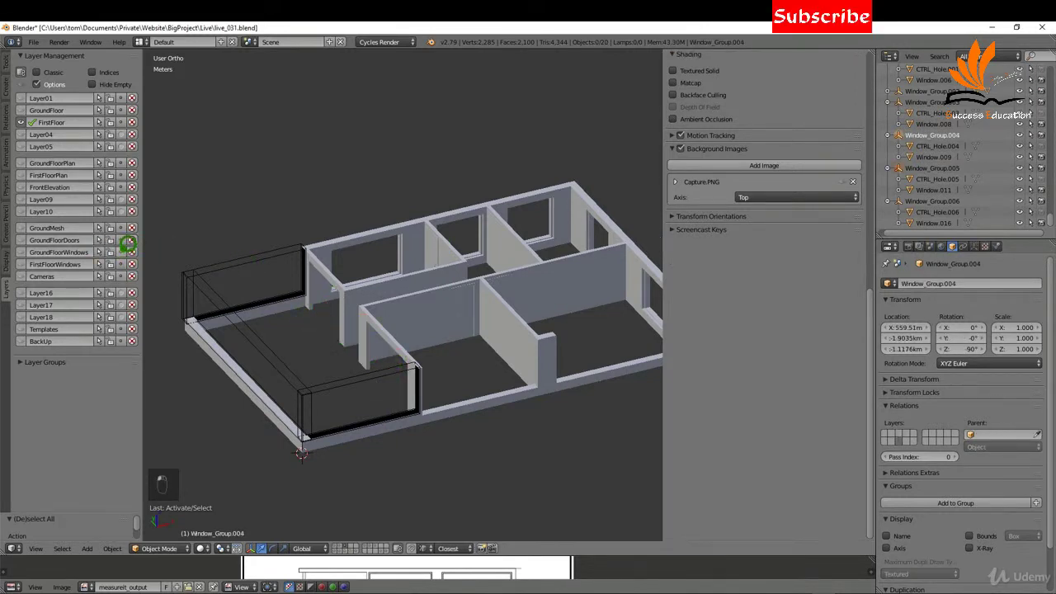
{"action": "mouse_move", "coordinate": [413, 342]}
{"action": "middle_mouse_down"}
{"action": "mouse_move", "coordinate": [436, 365]}
{"action": "mouse_move", "coordinate": [431, 342]}
{"action": "middle_mouse_up"}
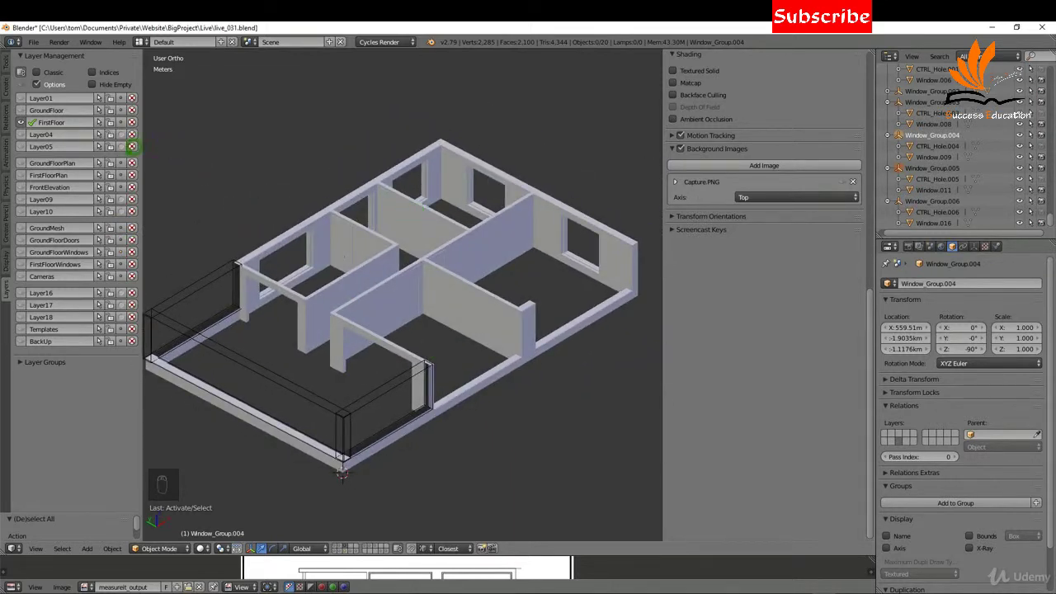
Show only the GroundFloorPlan layer and move its two window portals to the GroundFloorWindows layer.
{"action": "left_click", "coordinate": [39, 161]}
{"action": "left_click", "coordinate": [22, 121]}
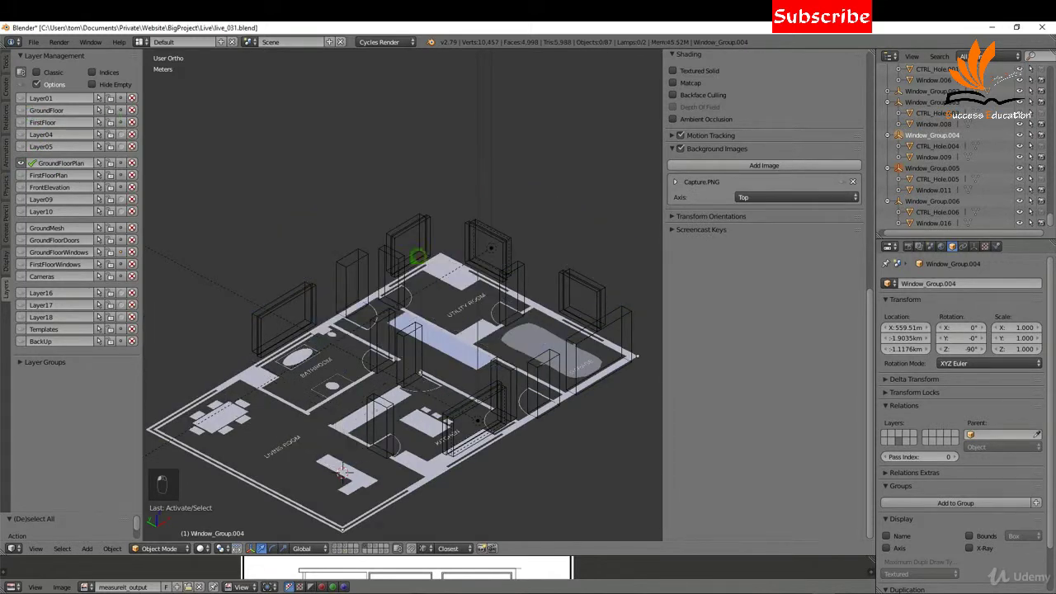
{"action": "right_click", "coordinate": [483, 376]}
{"action": "key", "text": "a"}
{"action": "right_click", "coordinate": [477, 419]}
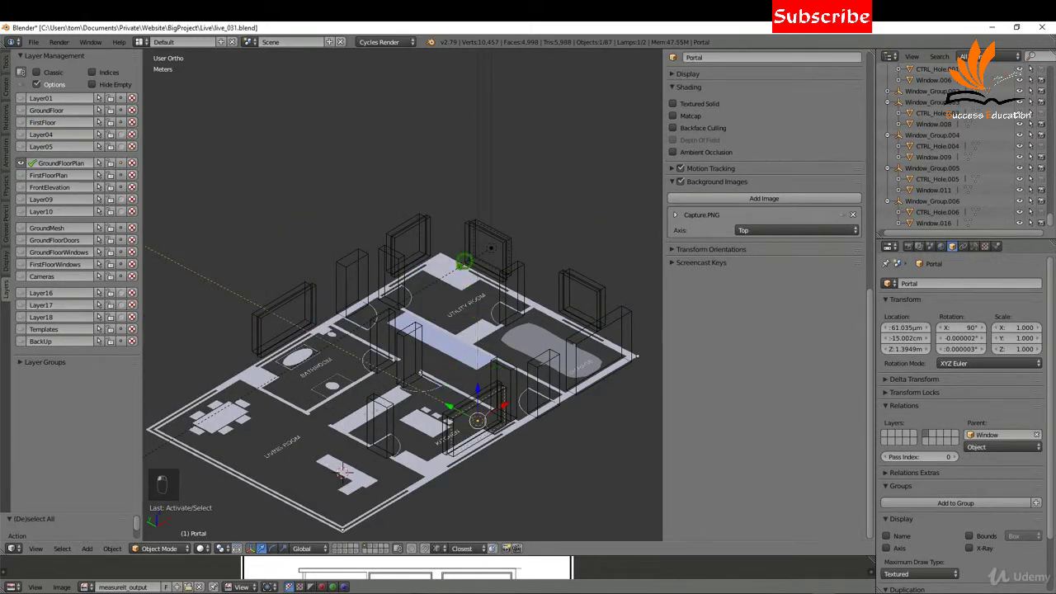
{"action": "right_click", "coordinate": [435, 279]}
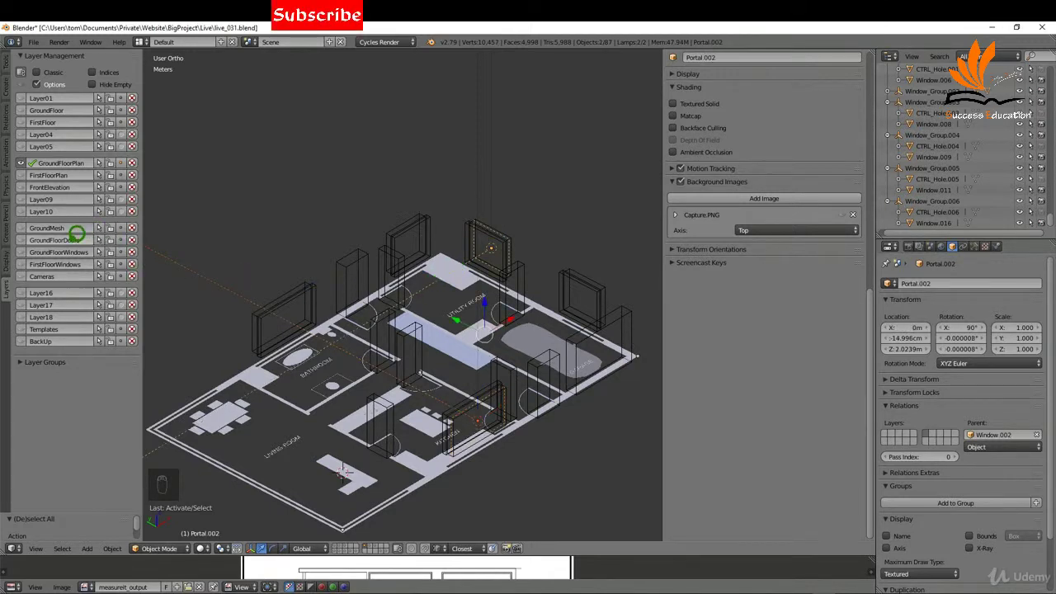
{"action": "left_click", "coordinate": [131, 251]}
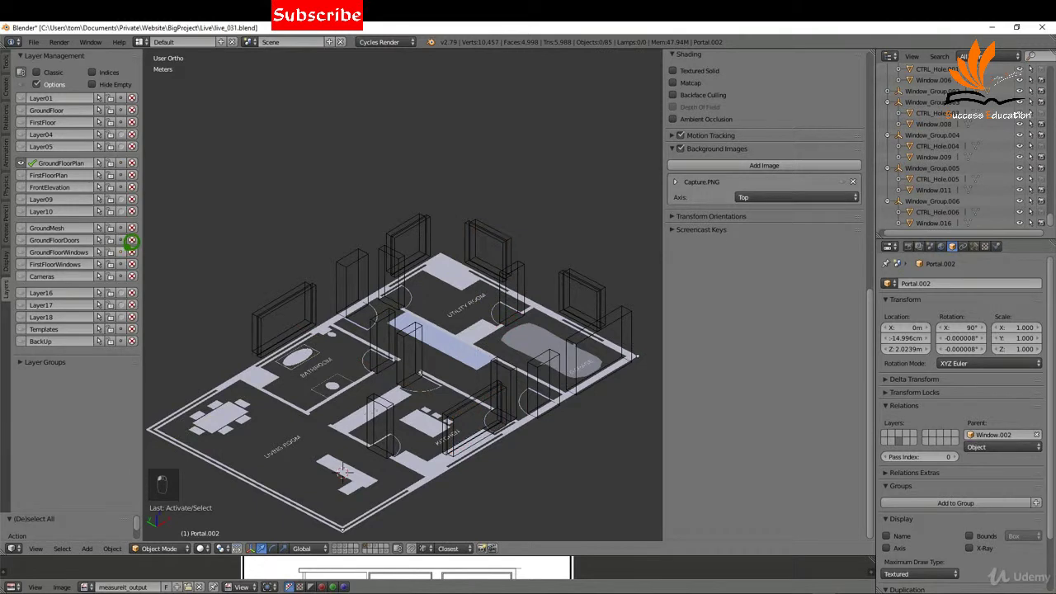
Snap the 3D cursor to the centre of the lowest stair tread in the ground floor plan and bring up the Archipack creation tools.
{"action": "middle_click_drag", "start_coordinate": [495, 325], "coordinate": [445, 379]}
{"action": "key", "text": "KP_7"}
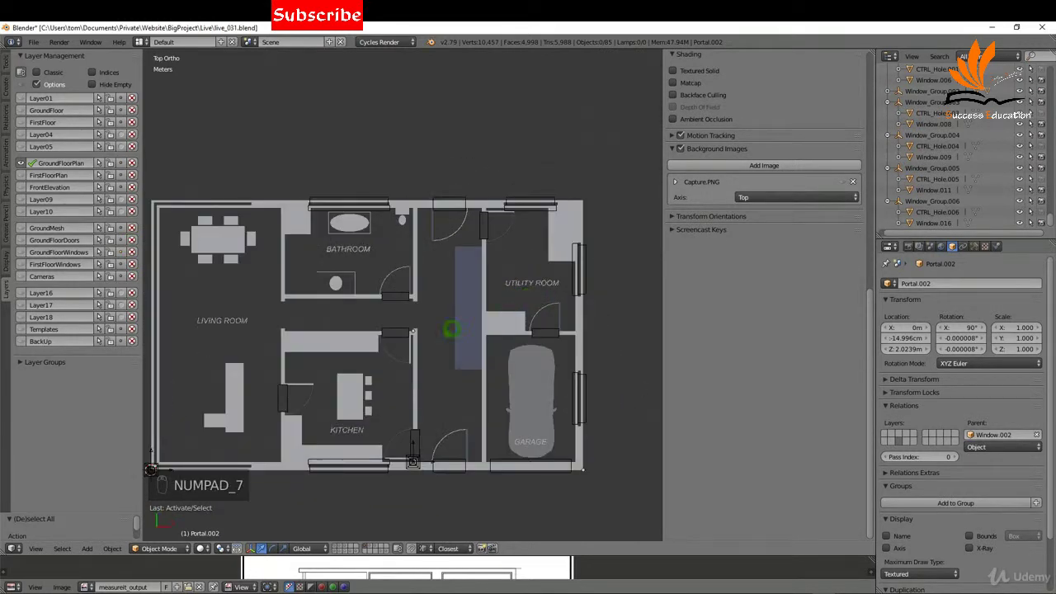
{"action": "scroll", "coordinate": [450, 329], "scroll_direction": "up", "scroll_amount": 4}
{"action": "right_click", "coordinate": [469, 358]}
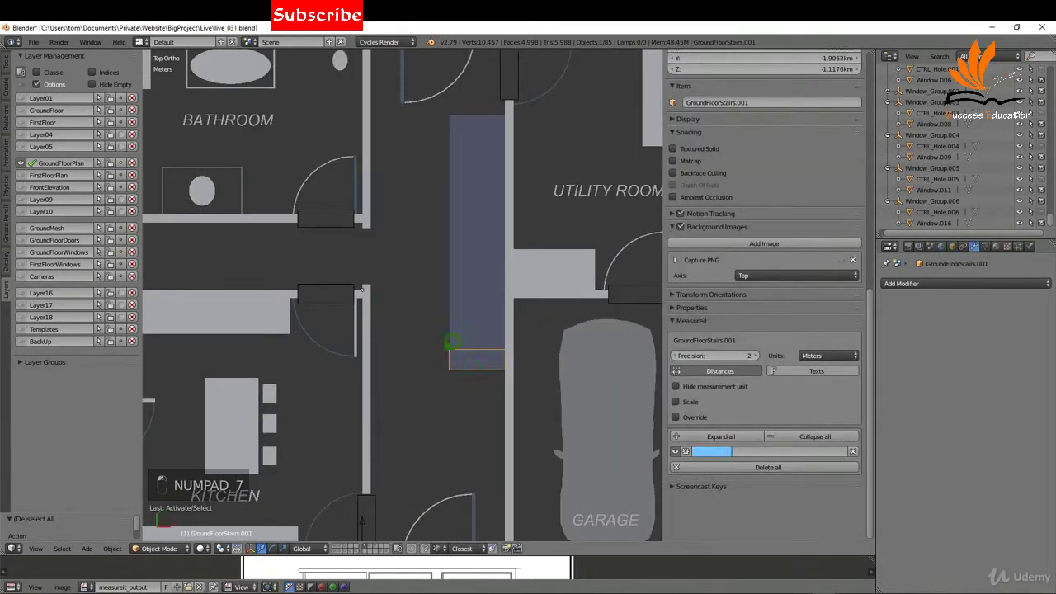
{"action": "key", "text": "Tab"}
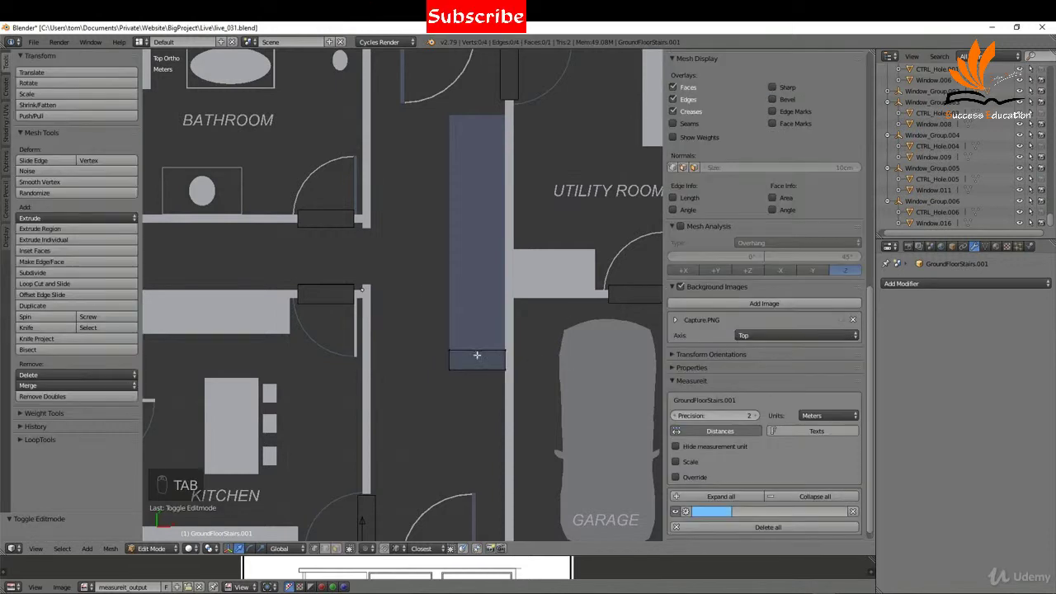
{"action": "key", "text": "a"}
{"action": "key", "text": "a"}
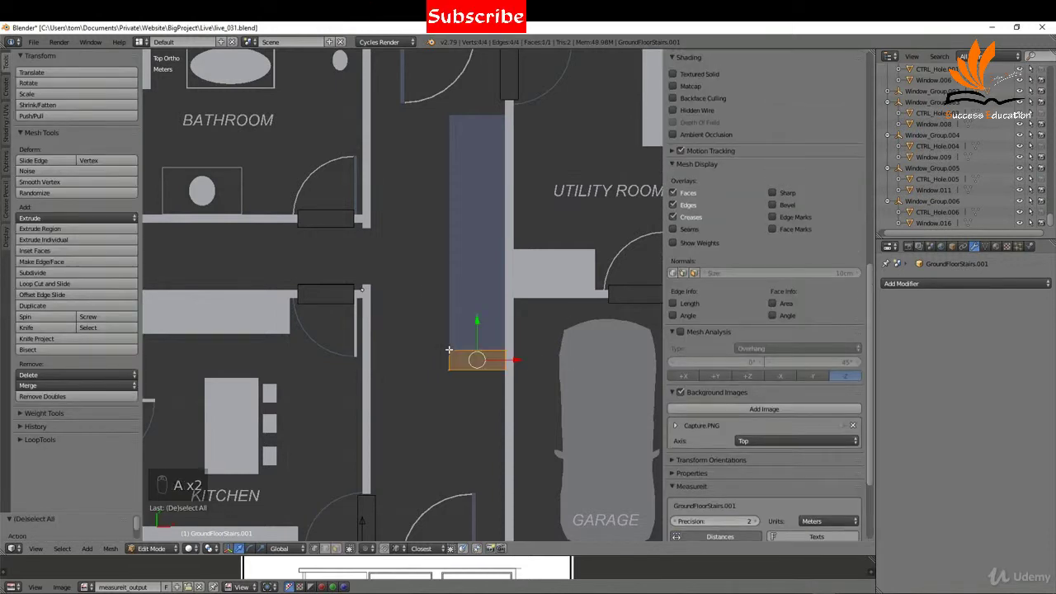
{"action": "key", "text": "shift+s"}
{"action": "left_click", "coordinate": [499, 354]}
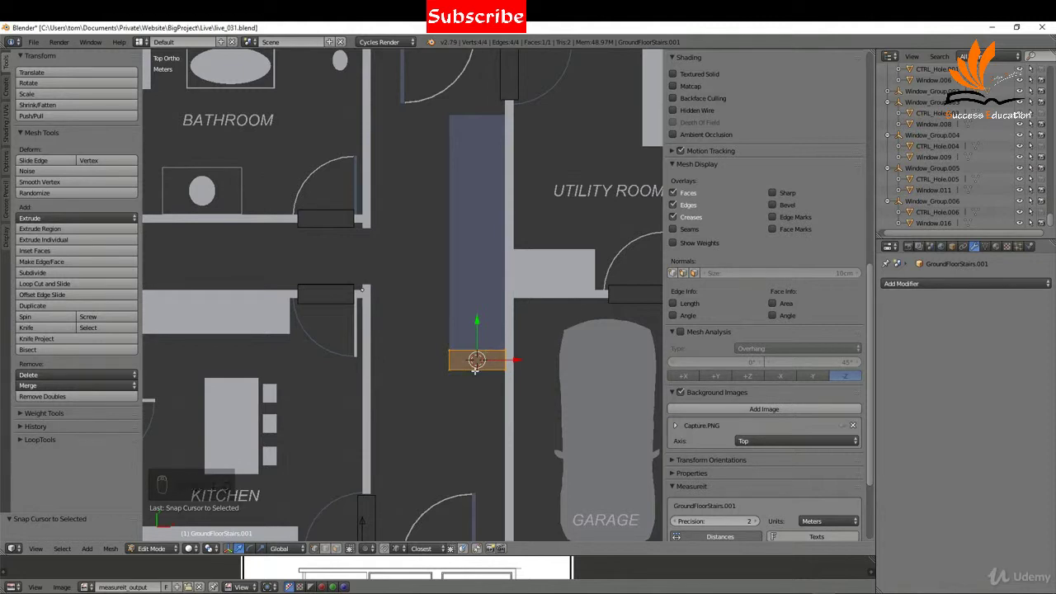
{"action": "key", "text": "Tab"}
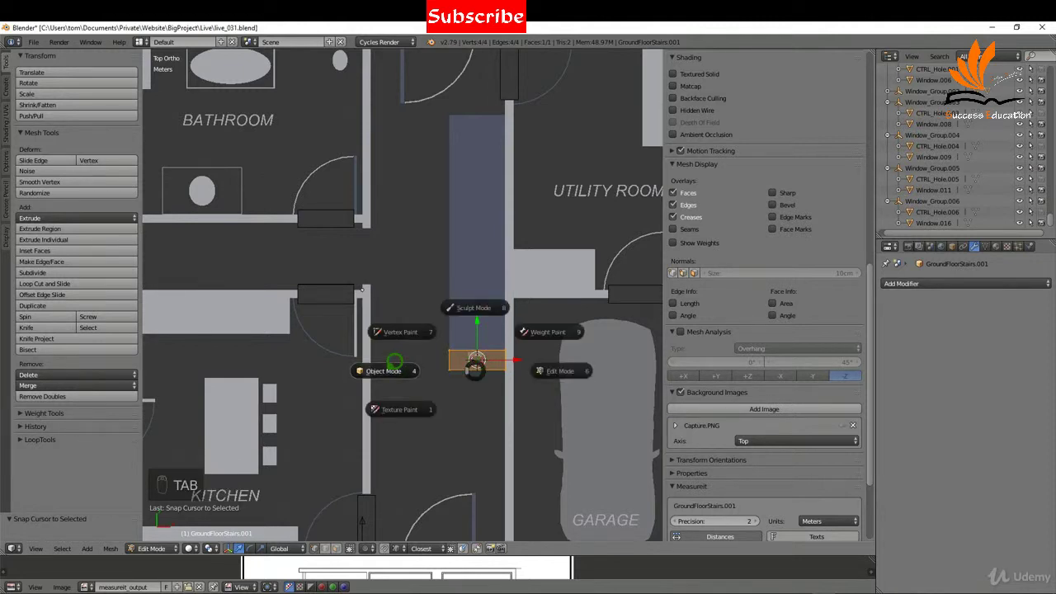
{"action": "left_click", "coordinate": [394, 363]}
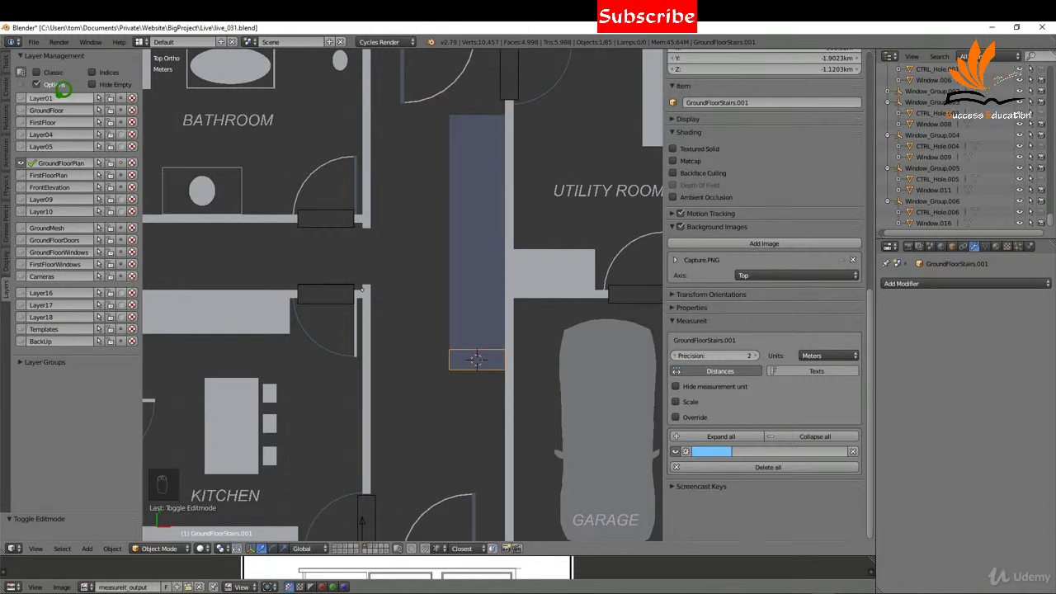
{"action": "left_click", "coordinate": [14, 74]}
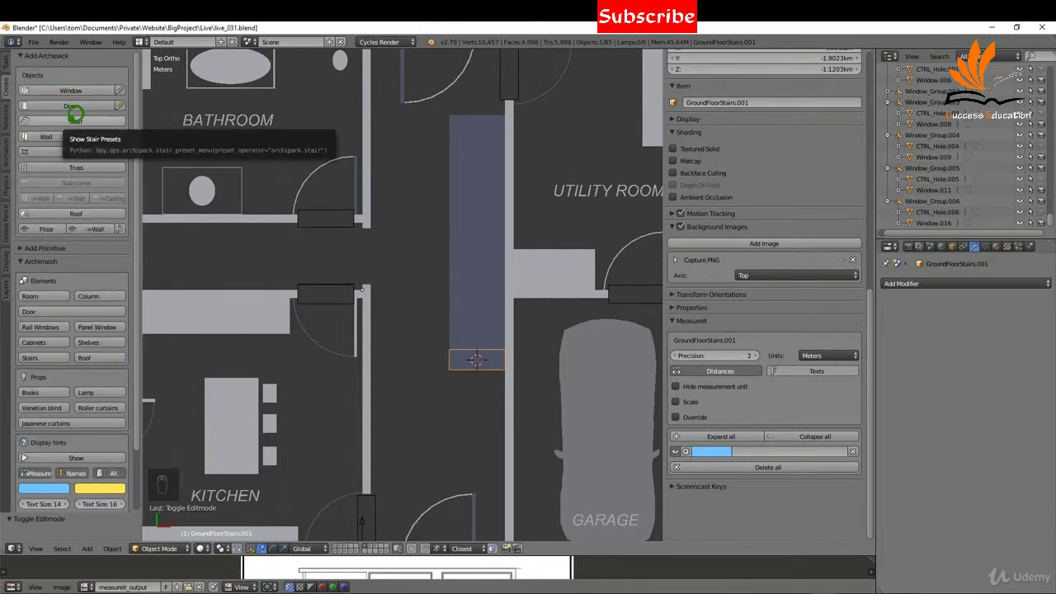
Try the Archipack "O wood over concrete" stair at the 3D cursor, inspect its shape, and delete it.
{"action": "left_click", "coordinate": [76, 121]}
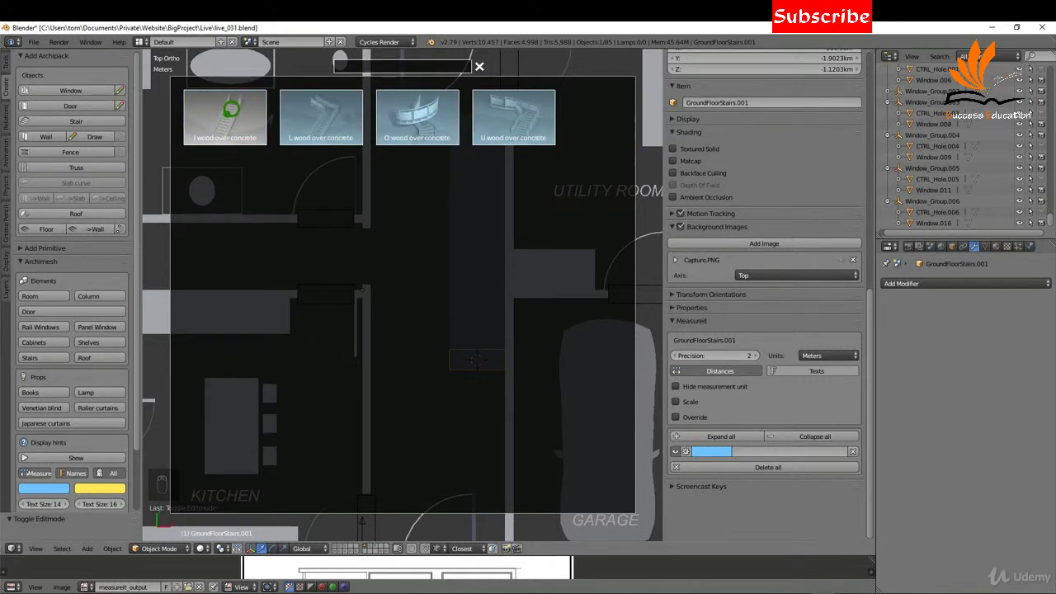
{"action": "left_click", "coordinate": [419, 106]}
{"action": "middle_click_drag", "start_coordinate": [453, 370], "coordinate": [231, 290]}
{"action": "mouse_move", "coordinate": [462, 356]}
{"action": "middle_mouse_down"}
{"action": "mouse_move", "coordinate": [285, 353]}
{"action": "mouse_move", "coordinate": [306, 368]}
{"action": "mouse_move", "coordinate": [483, 361]}
{"action": "mouse_move", "coordinate": [451, 352]}
{"action": "middle_mouse_up"}
{"action": "middle_click_drag", "start_coordinate": [495, 295], "coordinate": [322, 300]}
{"action": "middle_click_drag", "start_coordinate": [433, 360], "coordinate": [433, 353]}
{"action": "scroll", "coordinate": [433, 351], "scroll_direction": "up", "scroll_amount": 1}
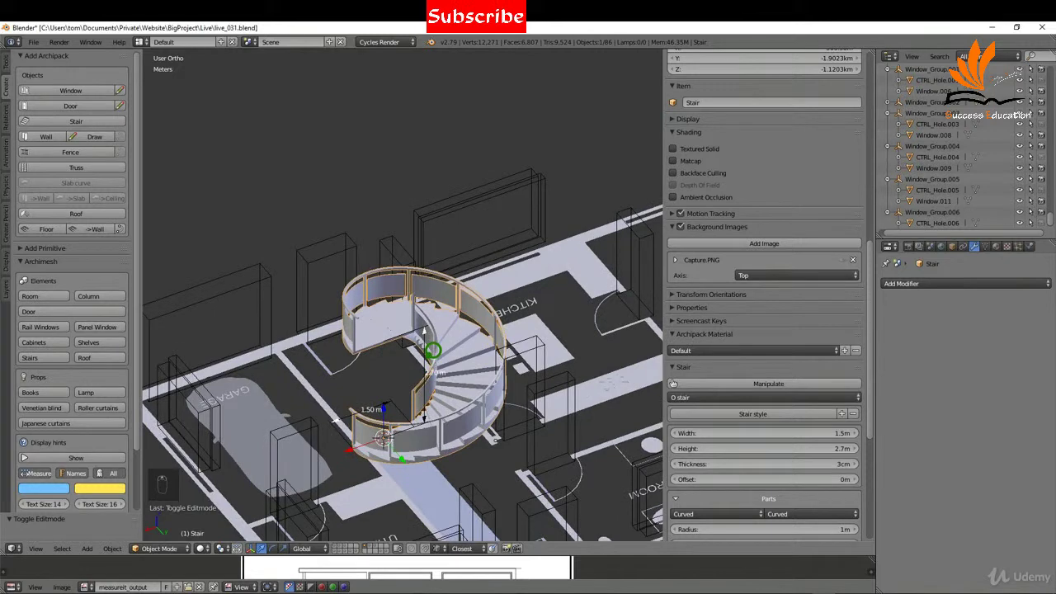
{"action": "key", "text": "Delete"}
{"action": "left_click", "coordinate": [427, 359]}
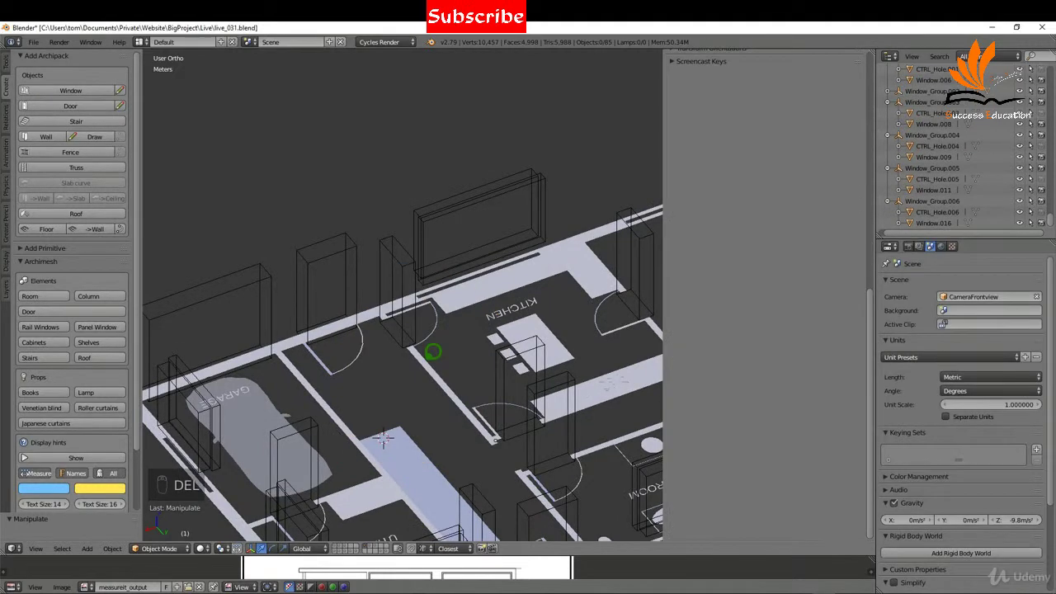
Add an Archipack stair at the 3D cursor using the "I wood over concrete" preset.
{"action": "left_click", "coordinate": [88, 120]}
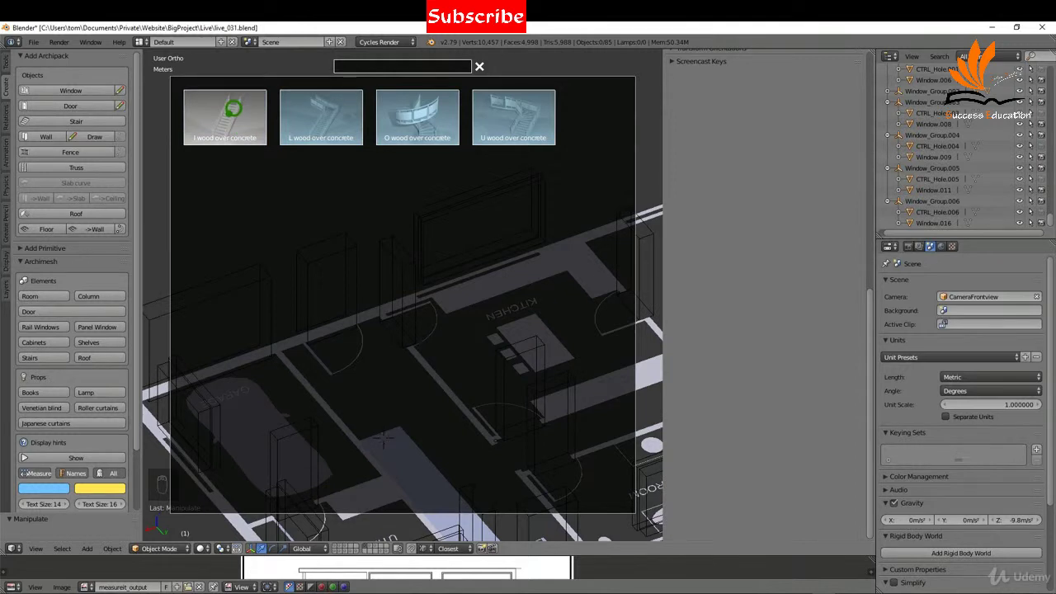
{"action": "left_click", "coordinate": [234, 108]}
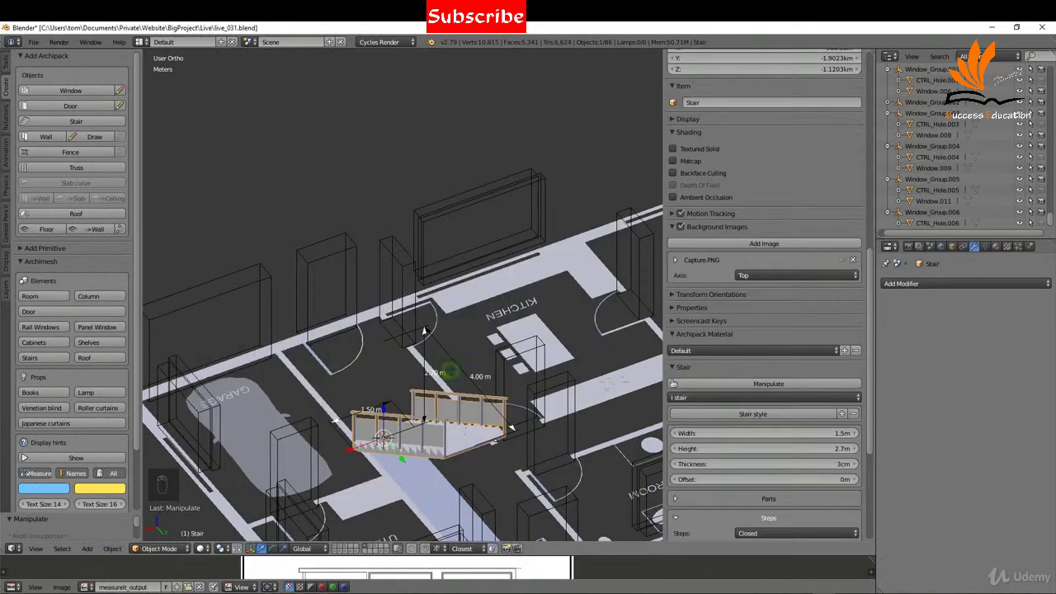
Set the width of the new straight stair to 1 m.
{"action": "middle_click_drag", "start_coordinate": [448, 372], "coordinate": [503, 315]}
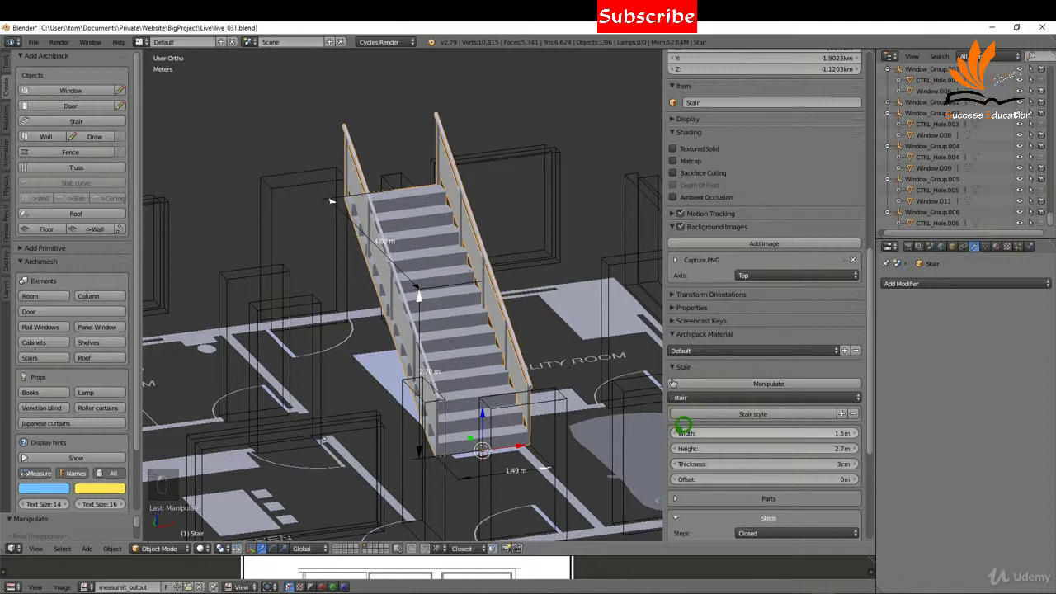
{"action": "left_click_drag", "start_coordinate": [735, 429], "coordinate": [696, 427]}
{"action": "middle_click_drag", "start_coordinate": [476, 404], "coordinate": [440, 422]}
{"action": "scroll", "coordinate": [437, 420], "scroll_direction": "up", "scroll_amount": 2}
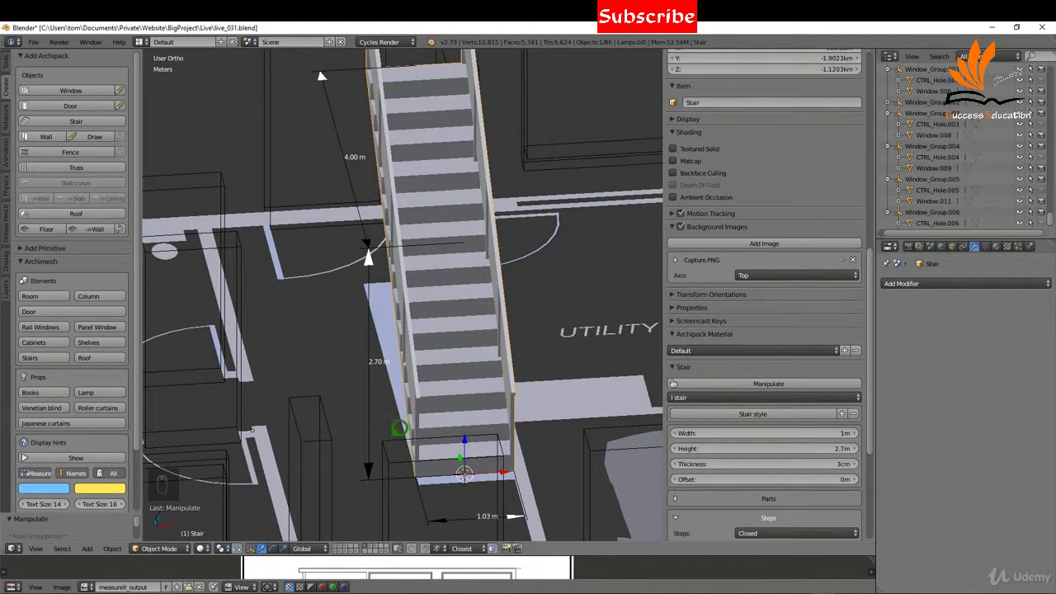
{"action": "middle_click_drag", "start_coordinate": [459, 437], "coordinate": [429, 403], "text": "shift"}
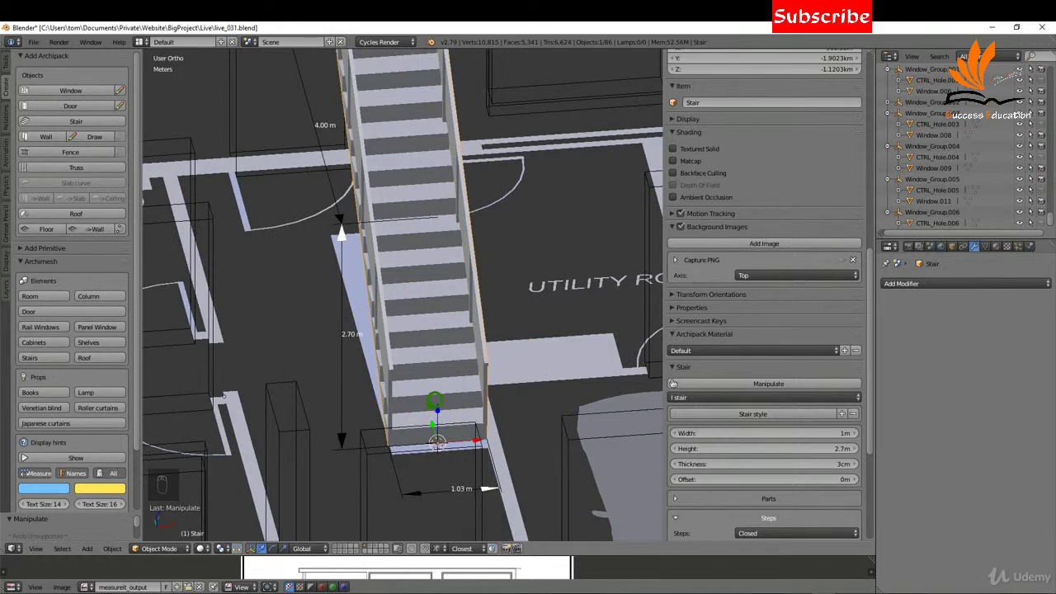
Turn off the right-side handrail, posts and panels of the stair.
{"action": "scroll", "coordinate": [761, 434], "scroll_direction": "down", "scroll_amount": 4}
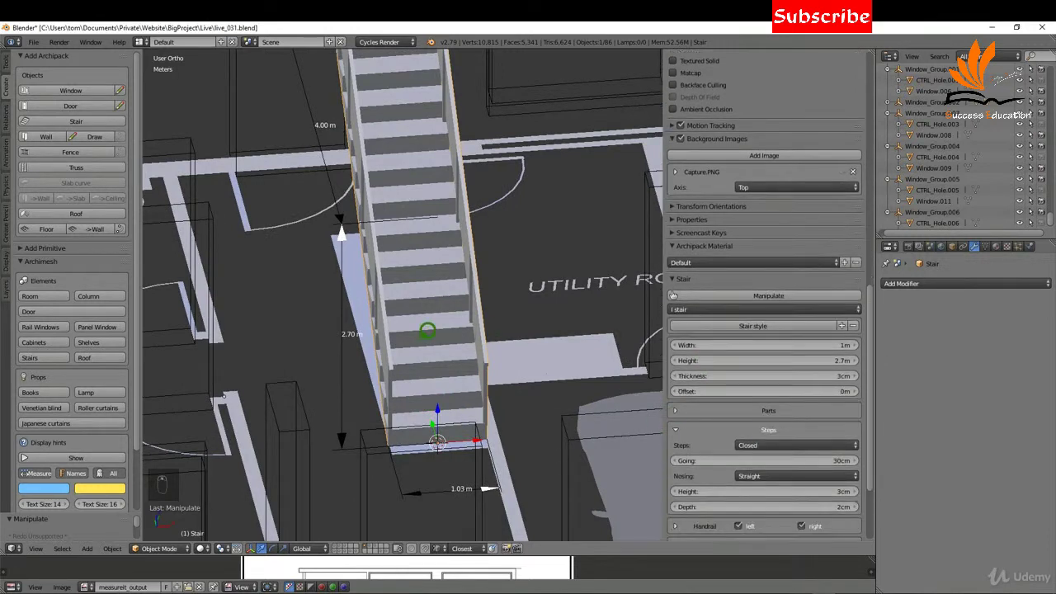
{"action": "middle_click_drag", "start_coordinate": [427, 330], "coordinate": [497, 325]}
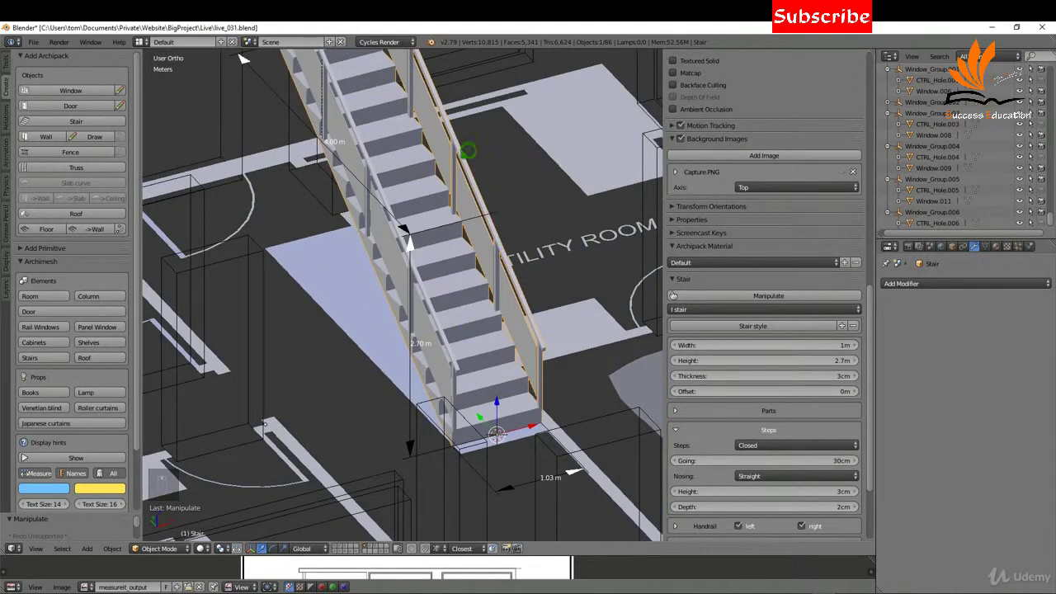
{"action": "scroll", "coordinate": [815, 433], "scroll_direction": "down", "scroll_amount": 5}
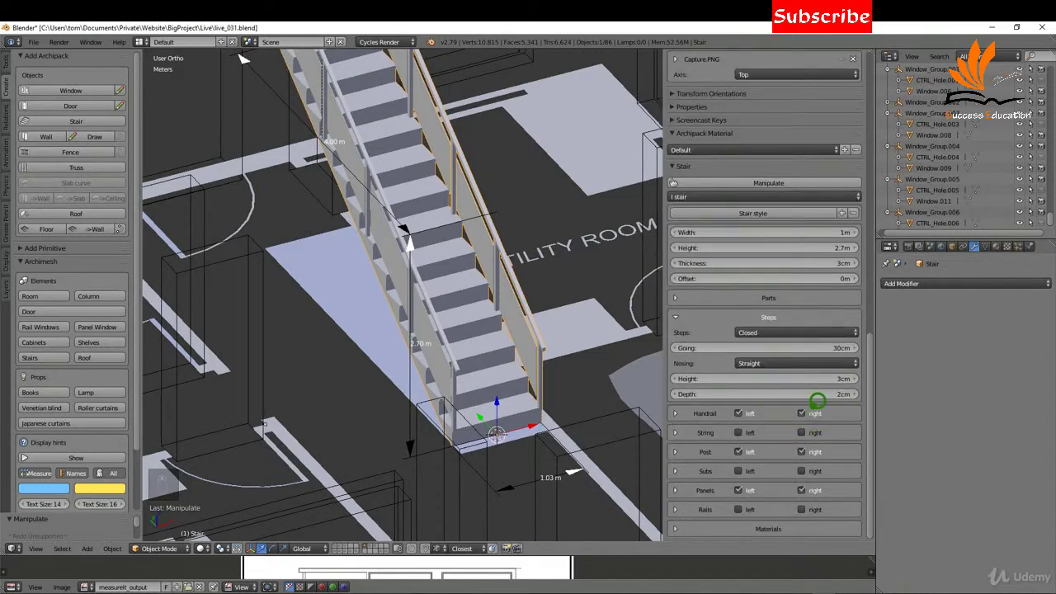
{"action": "left_click", "coordinate": [815, 411]}
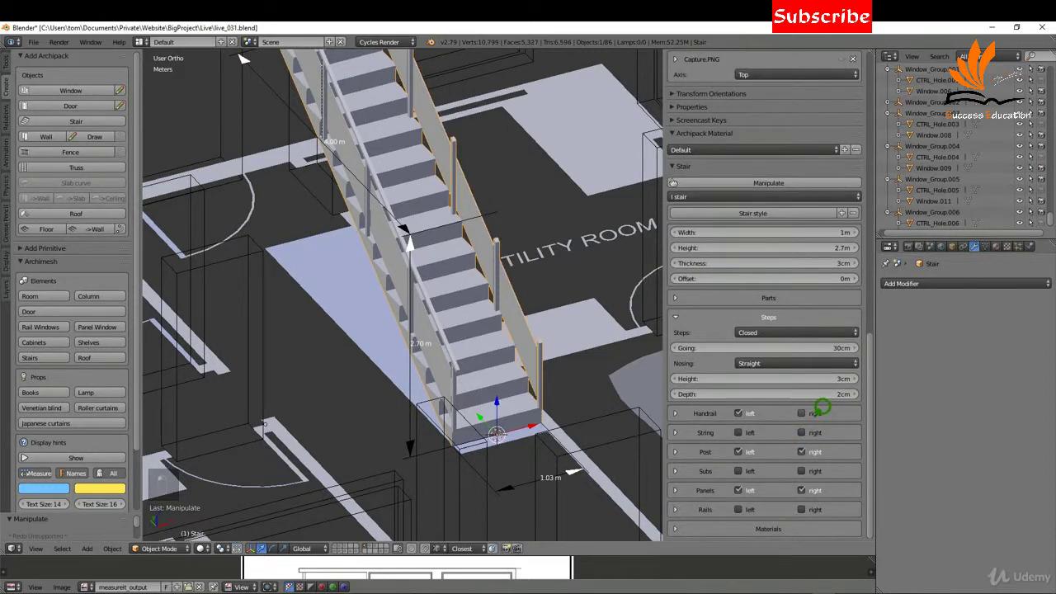
{"action": "left_click", "coordinate": [820, 453]}
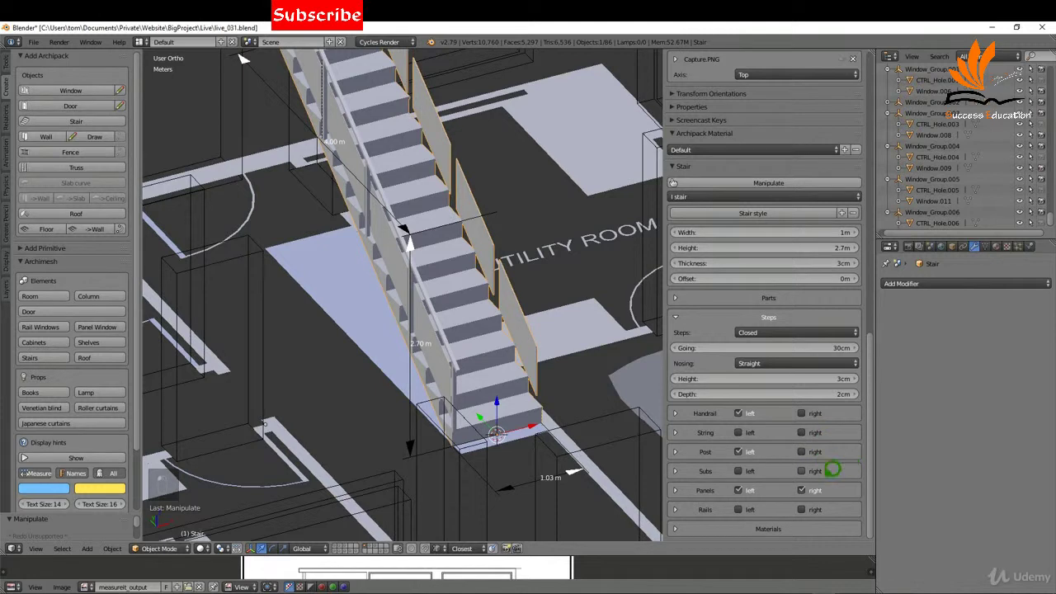
{"action": "left_click", "coordinate": [801, 490]}
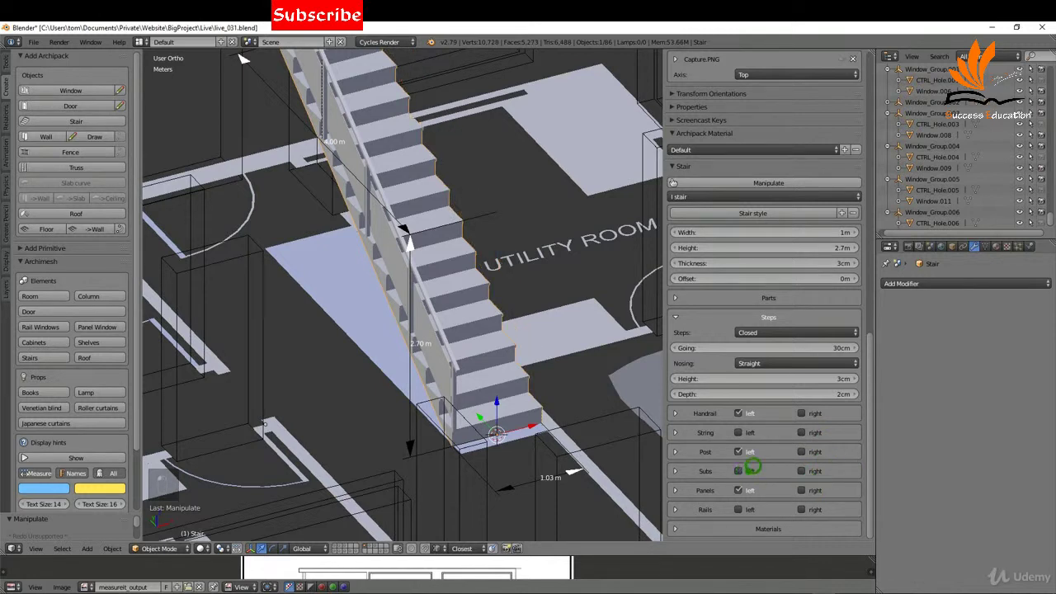
Try left-side subs and a left-side string on the stair and switch both off again.
{"action": "left_click", "coordinate": [753, 467]}
{"action": "scroll", "coordinate": [342, 342], "scroll_direction": "up", "scroll_amount": 1}
{"action": "middle_click_drag", "start_coordinate": [342, 341], "coordinate": [375, 342]}
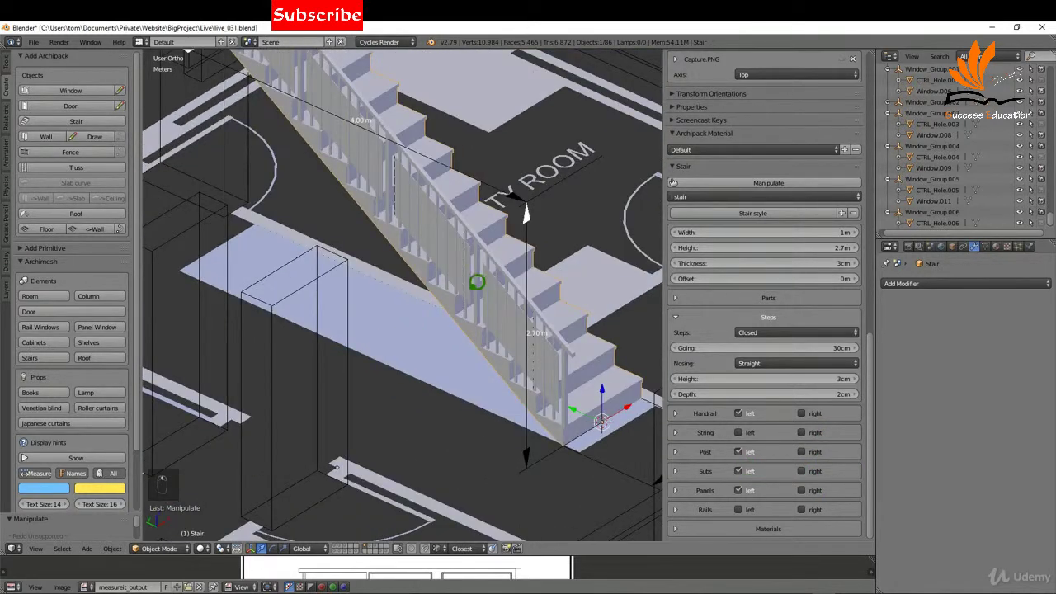
{"action": "scroll", "coordinate": [477, 282], "scroll_direction": "up", "scroll_amount": 2}
{"action": "left_click", "coordinate": [745, 430]}
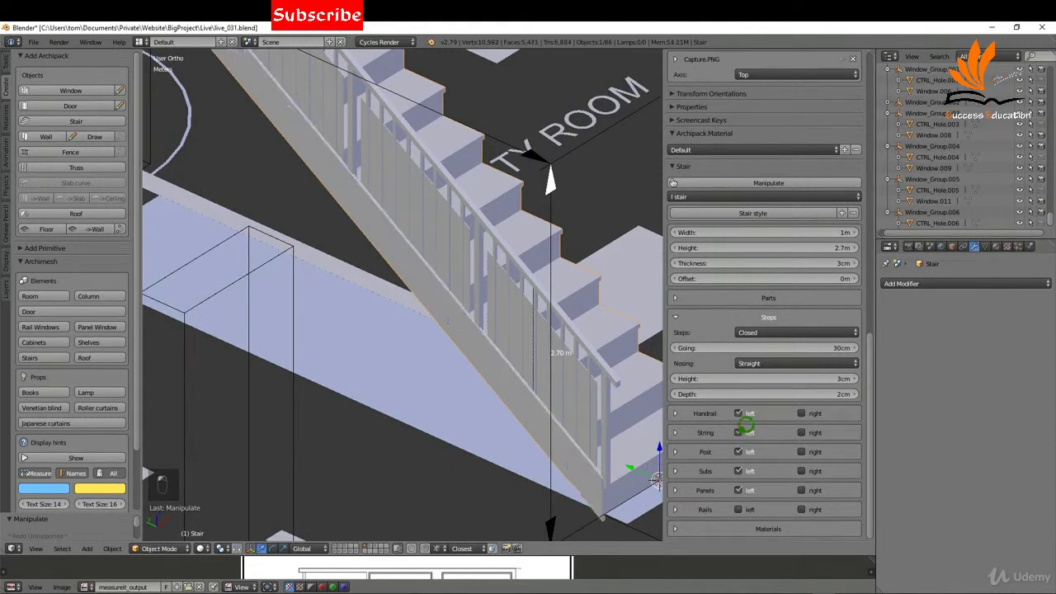
{"action": "left_click", "coordinate": [738, 471]}
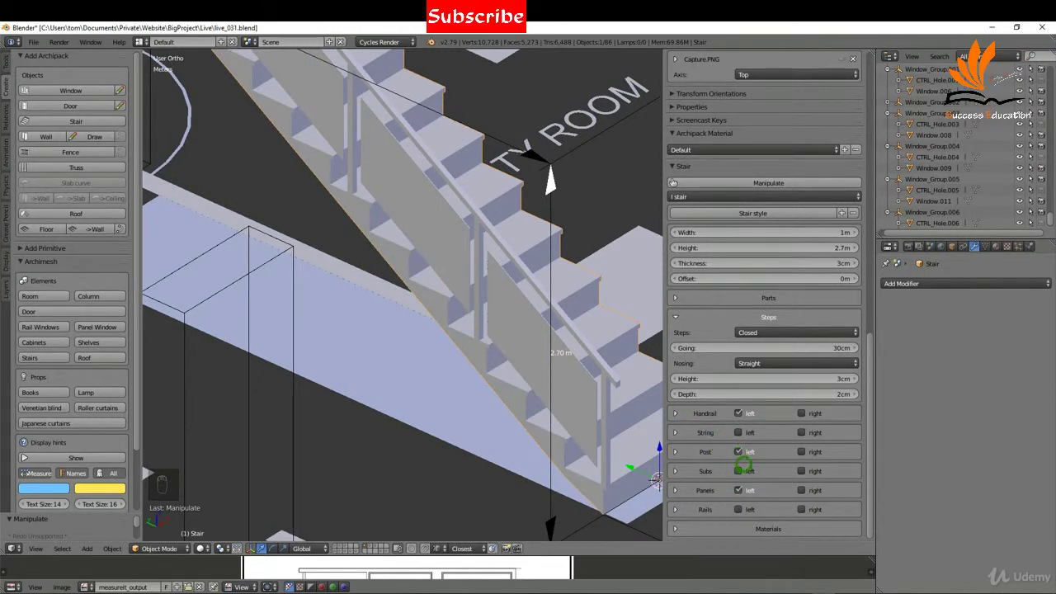
Show the FirstFloorPlan layer as well and examine how the top of the stair meets the first-floor plan.
{"action": "middle_click_drag", "start_coordinate": [536, 387], "coordinate": [467, 382]}
{"action": "scroll", "coordinate": [468, 381], "scroll_direction": "down", "scroll_amount": 6}
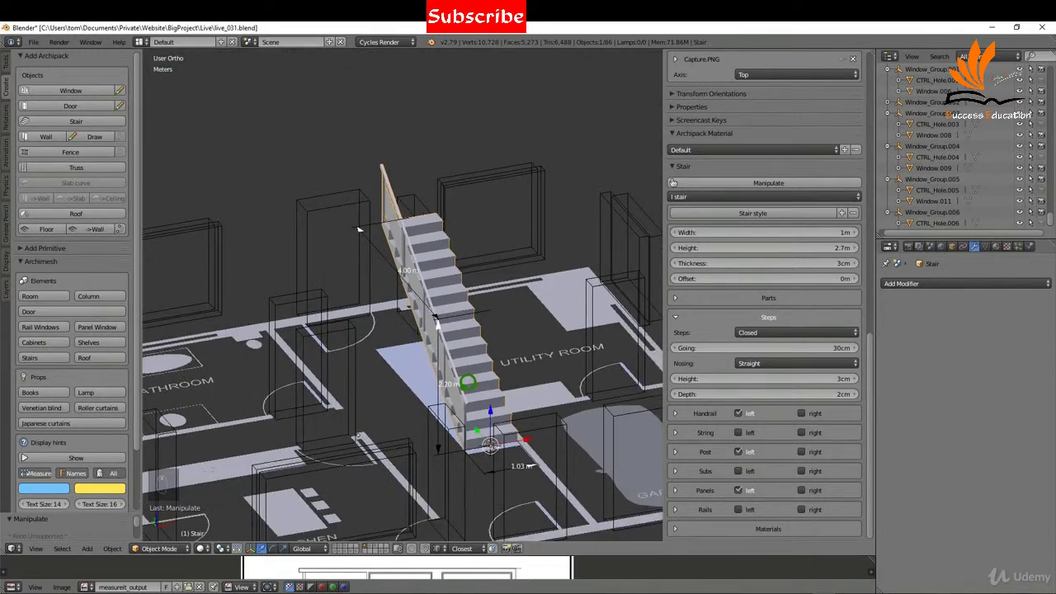
{"action": "left_click", "coordinate": [7, 284]}
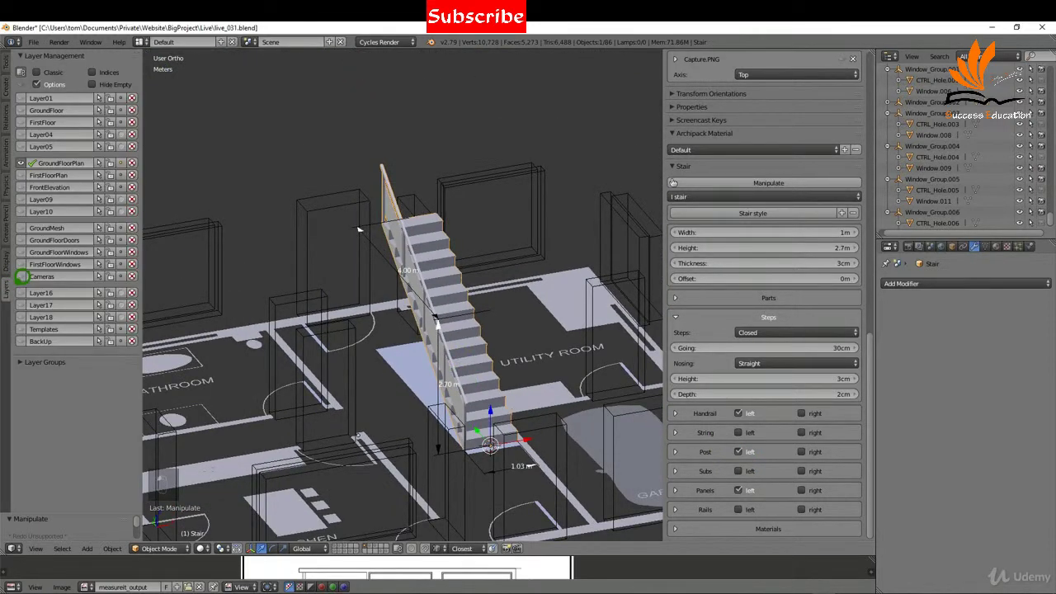
{"action": "left_click", "coordinate": [21, 174]}
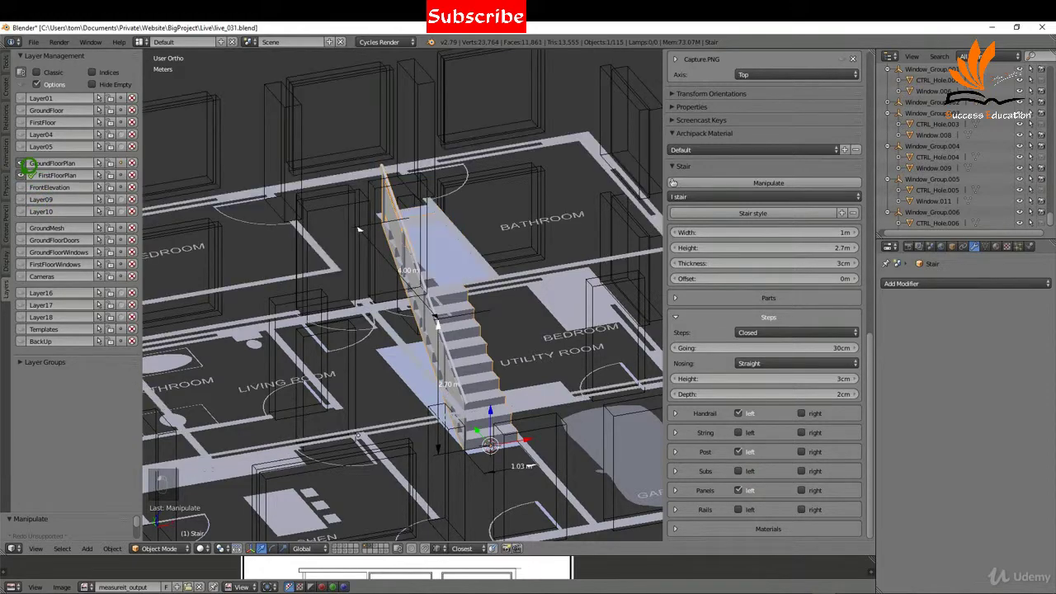
{"action": "middle_click_drag", "start_coordinate": [425, 245], "coordinate": [518, 259]}
{"action": "middle_click_drag", "start_coordinate": [353, 312], "coordinate": [348, 394]}
{"action": "scroll", "coordinate": [405, 275], "scroll_direction": "up", "scroll_amount": 6}
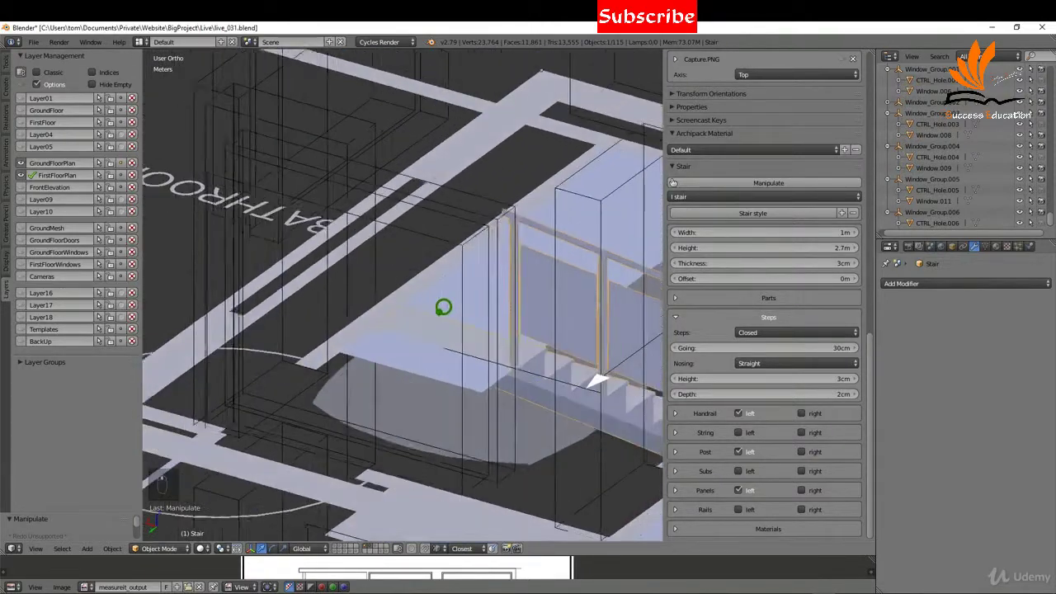
{"action": "middle_click_drag", "start_coordinate": [451, 298], "coordinate": [325, 313]}
{"action": "scroll", "coordinate": [380, 299], "scroll_direction": "down", "scroll_amount": 2}
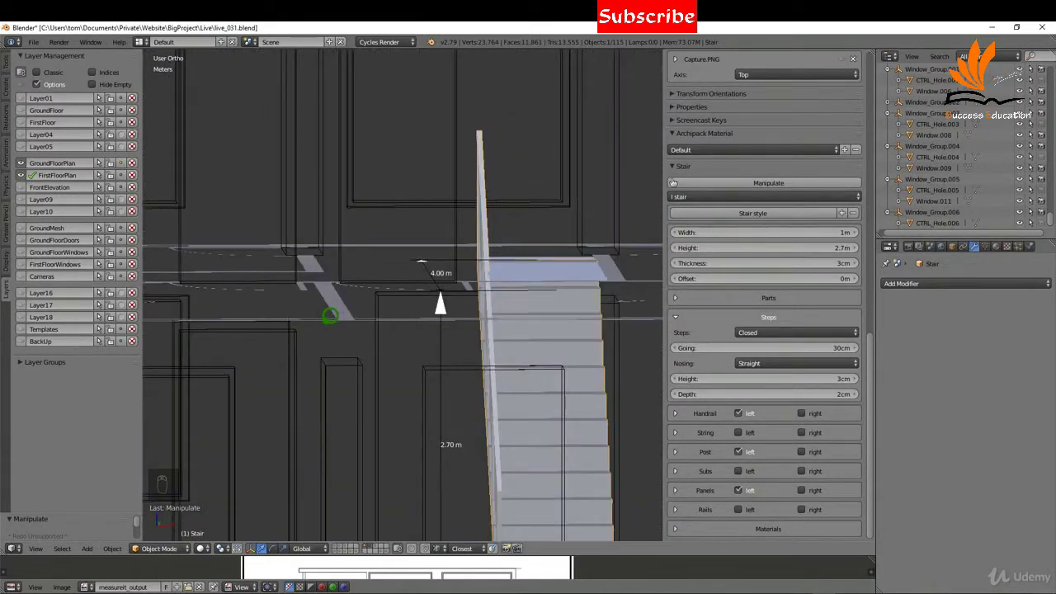
{"action": "scroll", "coordinate": [481, 275], "scroll_direction": "down", "scroll_amount": 2}
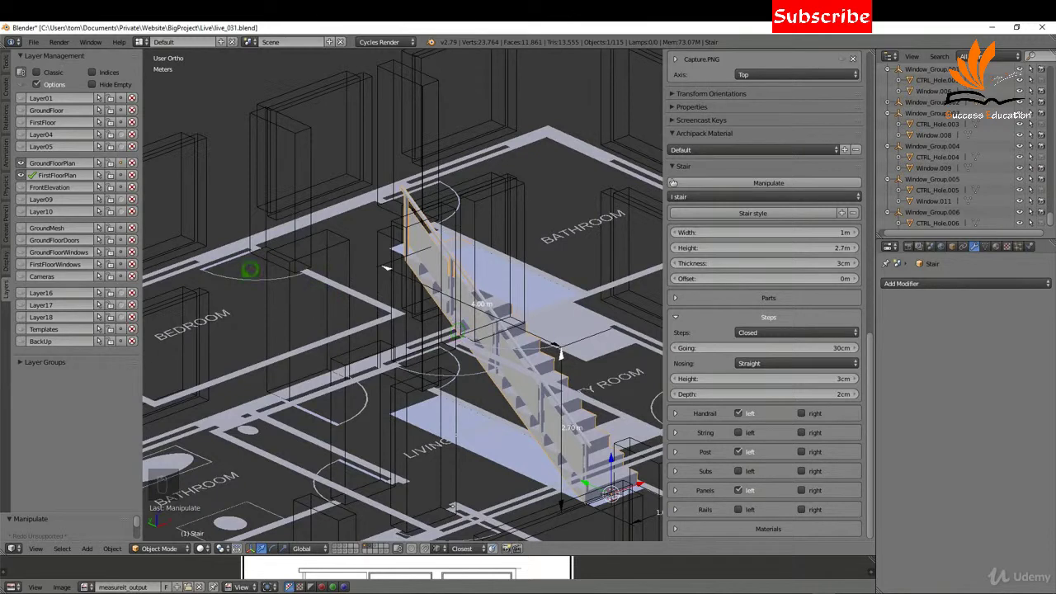
Show the FirstFloor layer and check the top of the stair against the first-floor slab and walls, including in a side view.
{"action": "left_click", "coordinate": [28, 100]}
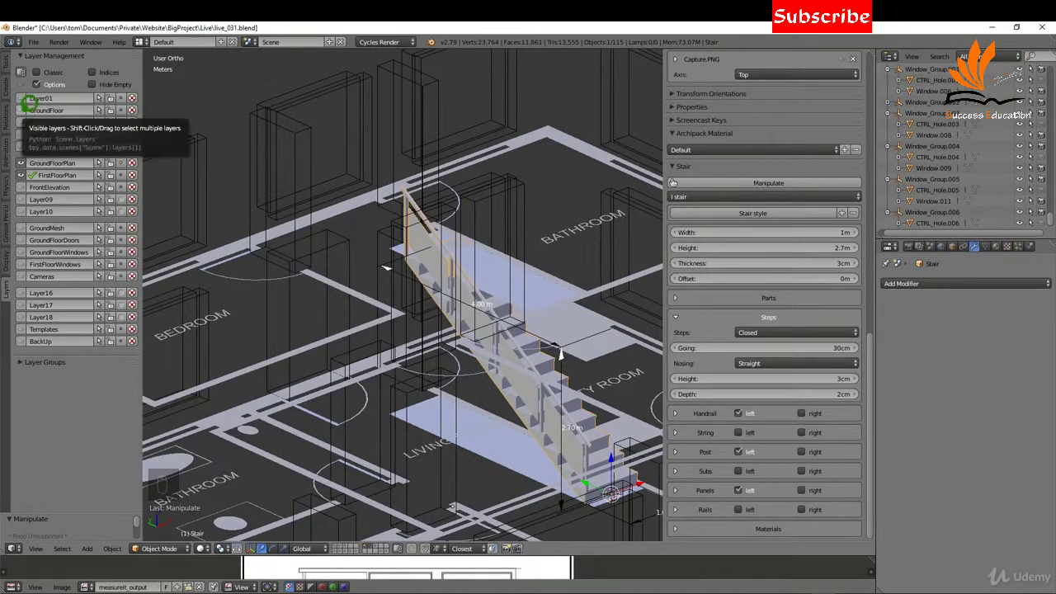
{"action": "left_click", "coordinate": [31, 116]}
{"action": "middle_click_drag", "start_coordinate": [442, 316], "coordinate": [371, 345]}
{"action": "middle_click_drag", "start_coordinate": [443, 400], "coordinate": [488, 328]}
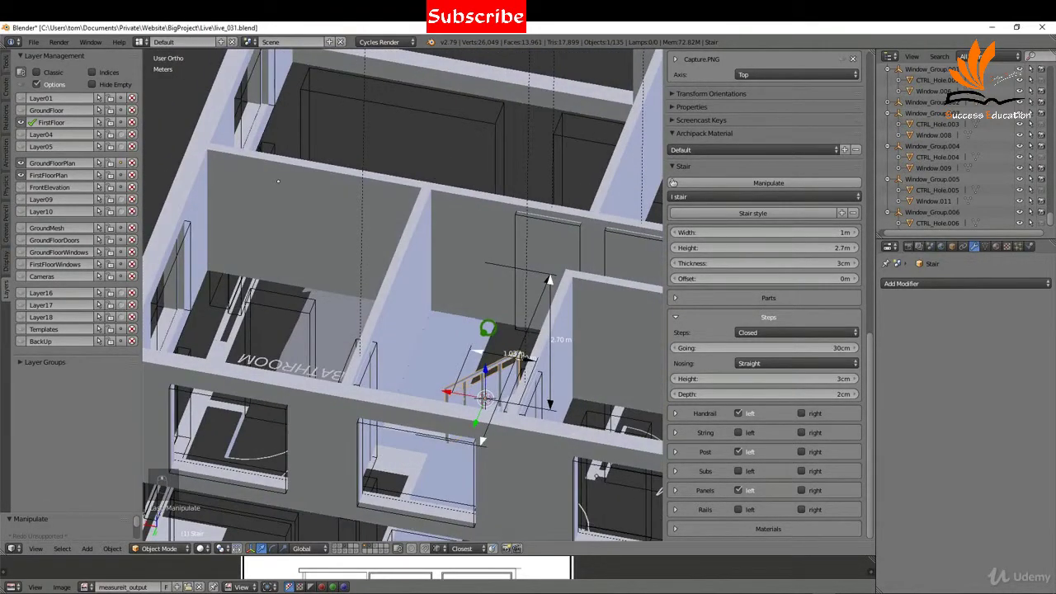
{"action": "key", "text": "KP_3"}
{"action": "key", "text": "ctrl+KP_3"}
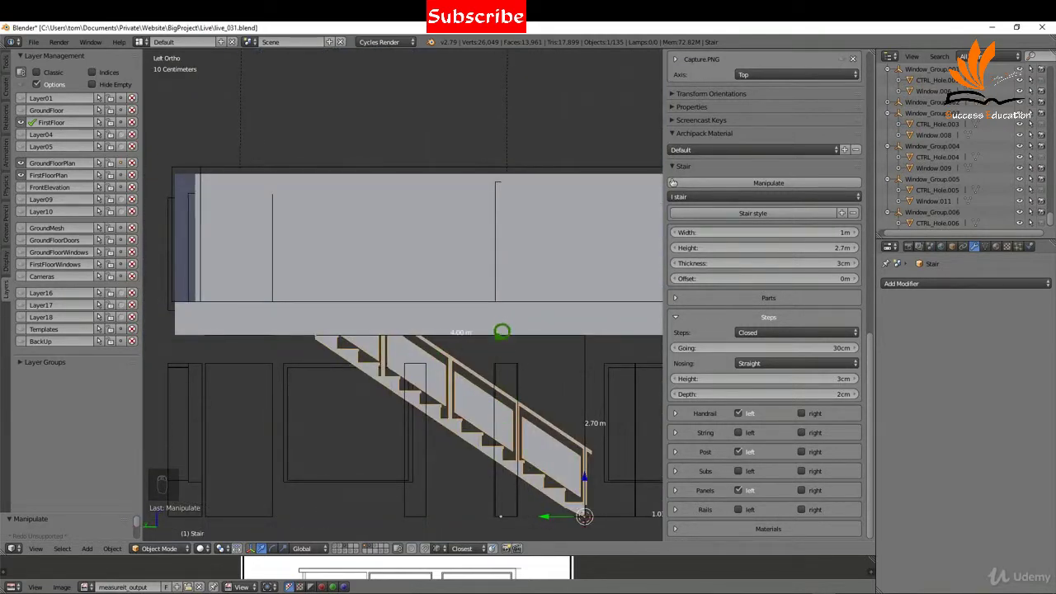
{"action": "middle_click_drag", "start_coordinate": [511, 314], "coordinate": [385, 311]}
{"action": "middle_click_drag", "start_coordinate": [360, 363], "coordinate": [462, 377]}
{"action": "scroll", "coordinate": [405, 402], "scroll_direction": "down", "scroll_amount": 4}
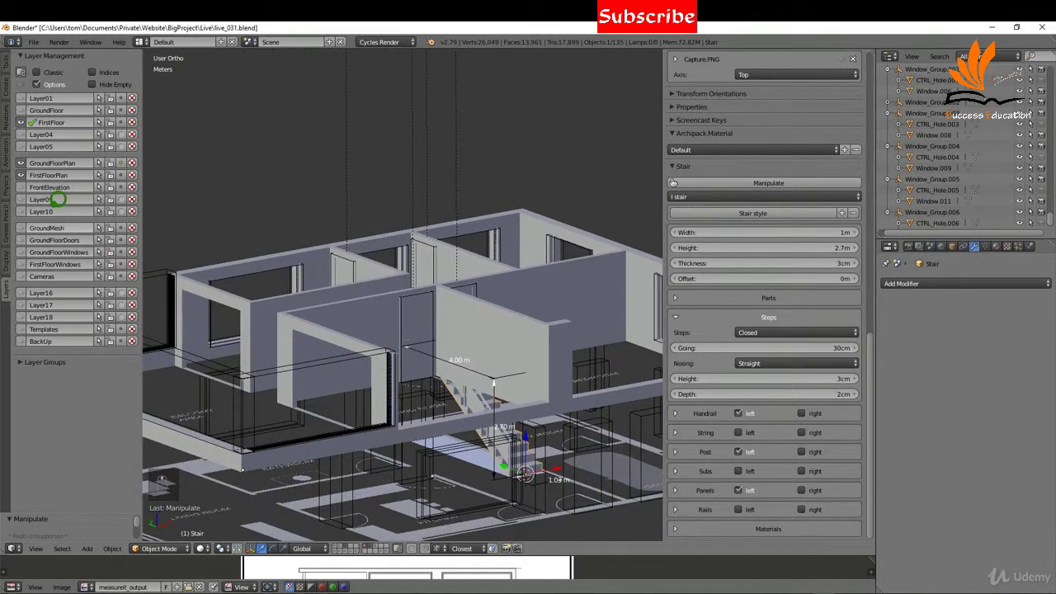
Move the stair to the GroundFloor layer and show the GroundFloor and FirstFloor layers together with the floor plans.
{"action": "left_click", "coordinate": [20, 122]}
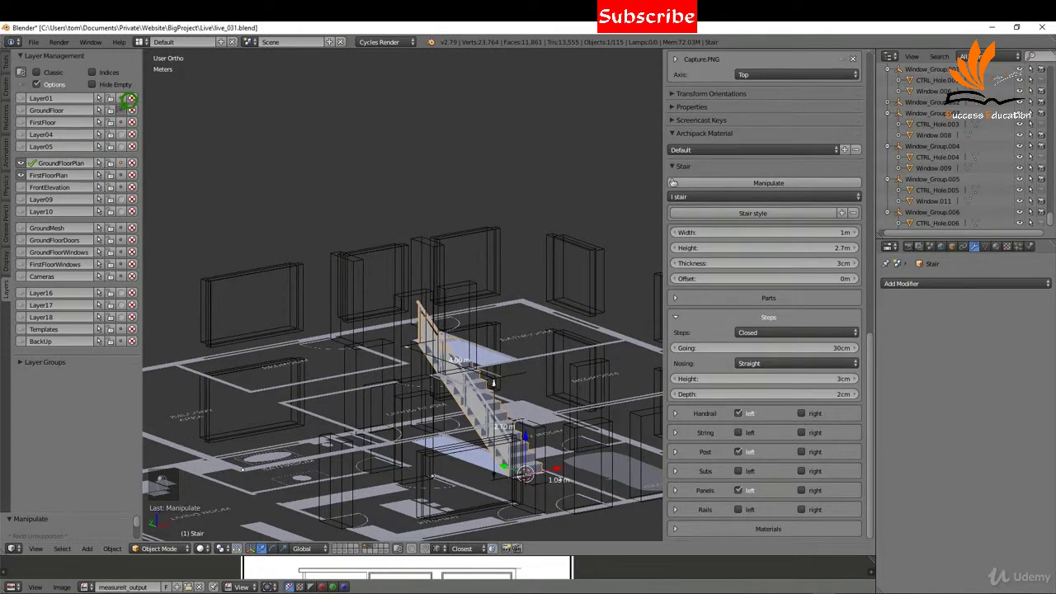
{"action": "left_click", "coordinate": [121, 110]}
{"action": "left_click", "coordinate": [21, 110]}
{"action": "left_click", "coordinate": [20, 122]}
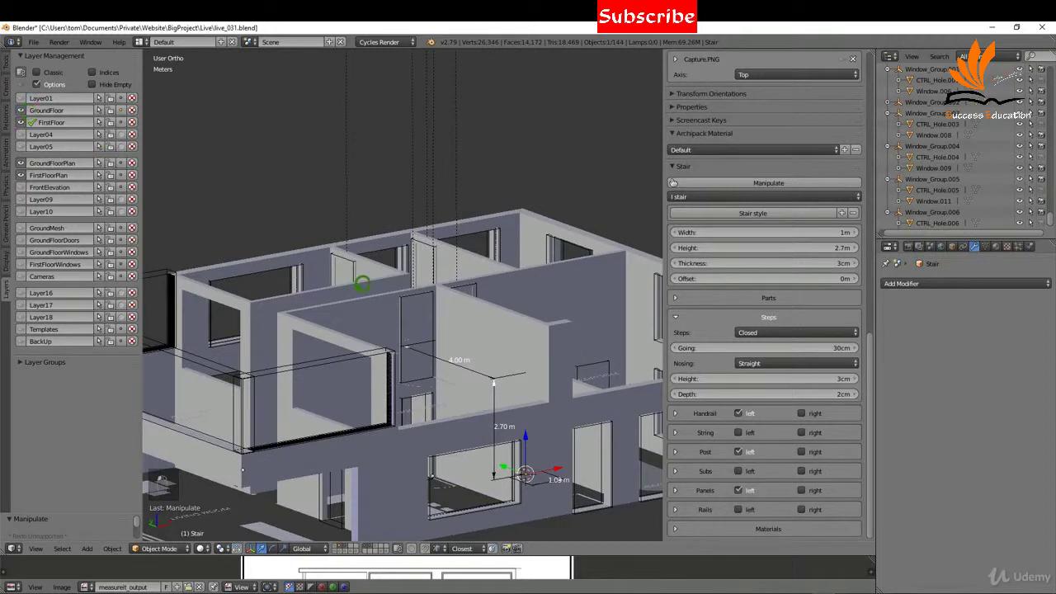
{"action": "scroll", "coordinate": [413, 305], "scroll_direction": "down", "scroll_amount": 3}
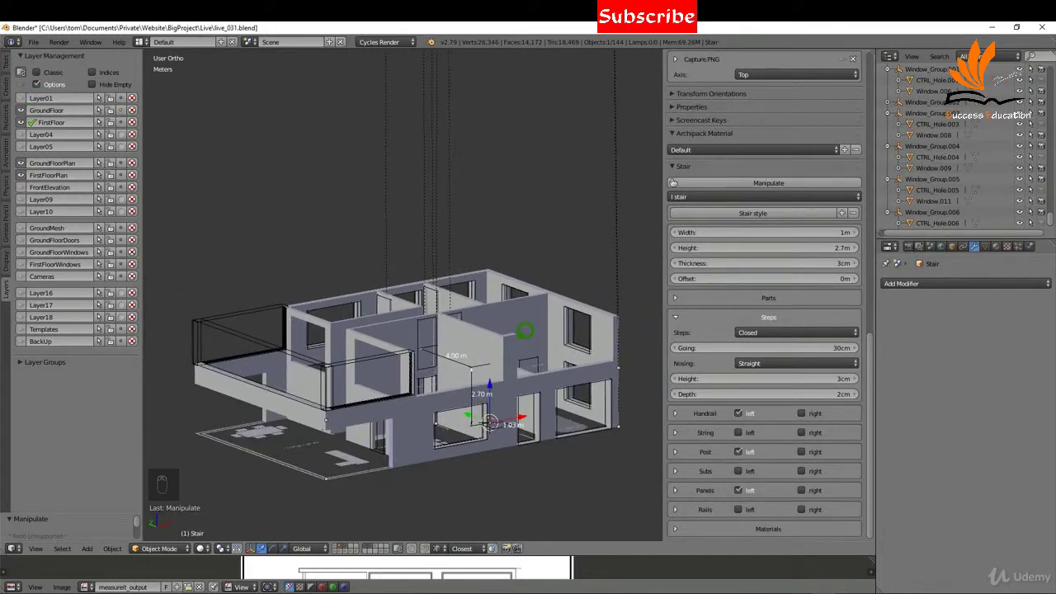